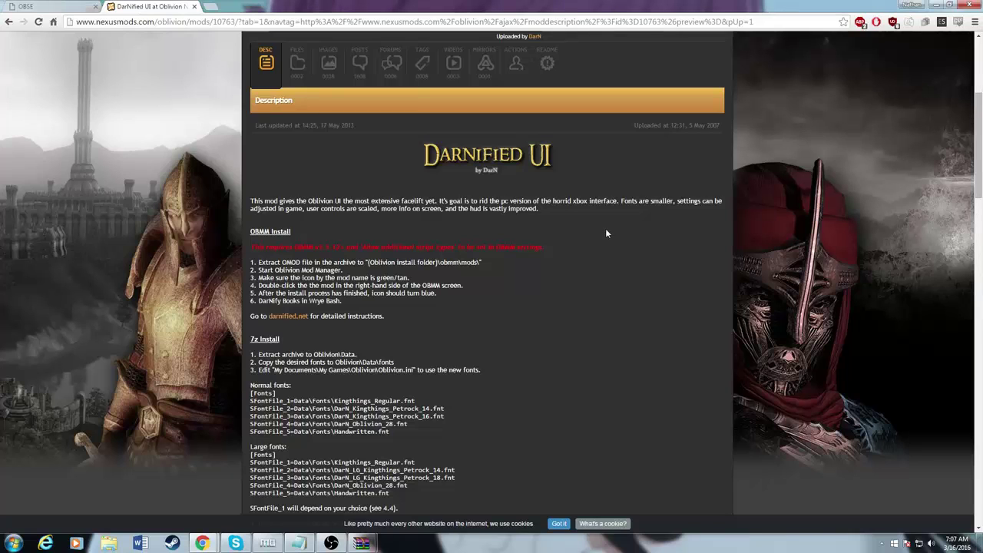
- Skim the DarNified UI description, then switch to the Oblivion Script Extender page at obse.silverlock.org
scroll(606, 232, "up", 3)
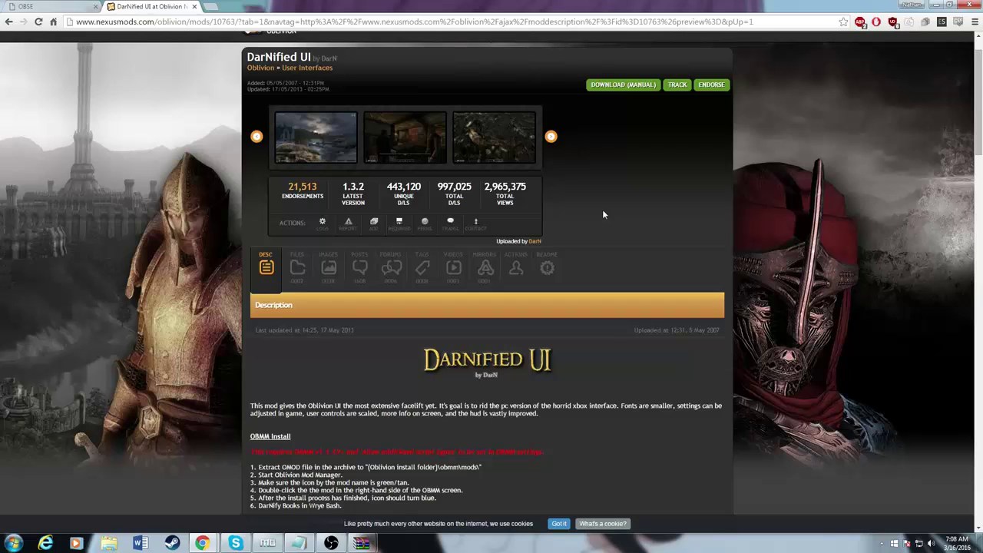
left_click(35, 7)
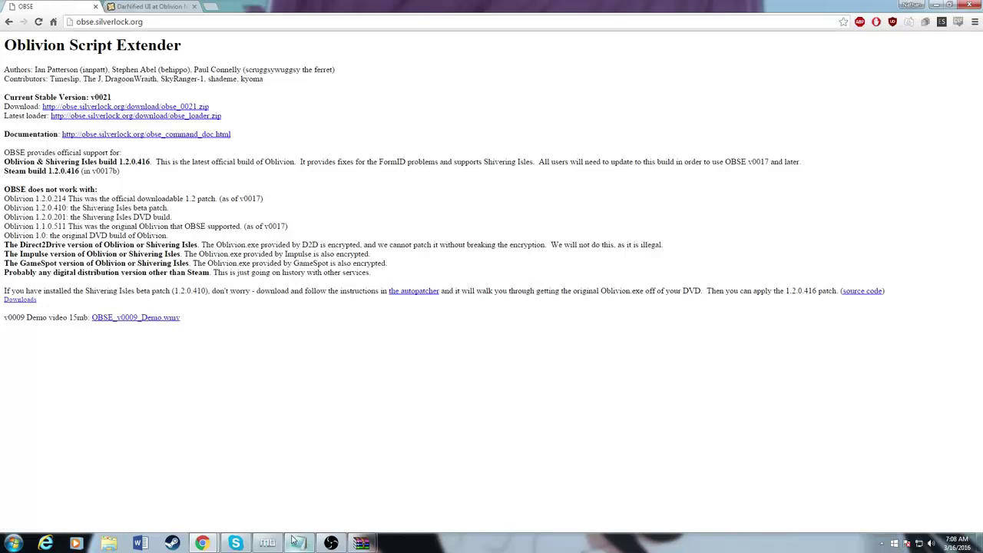
- Bring up obse_0021.zip in WinRAR and open F:\Steam\SteamApps\common\Oblivion in Explorer
left_click(361, 543)
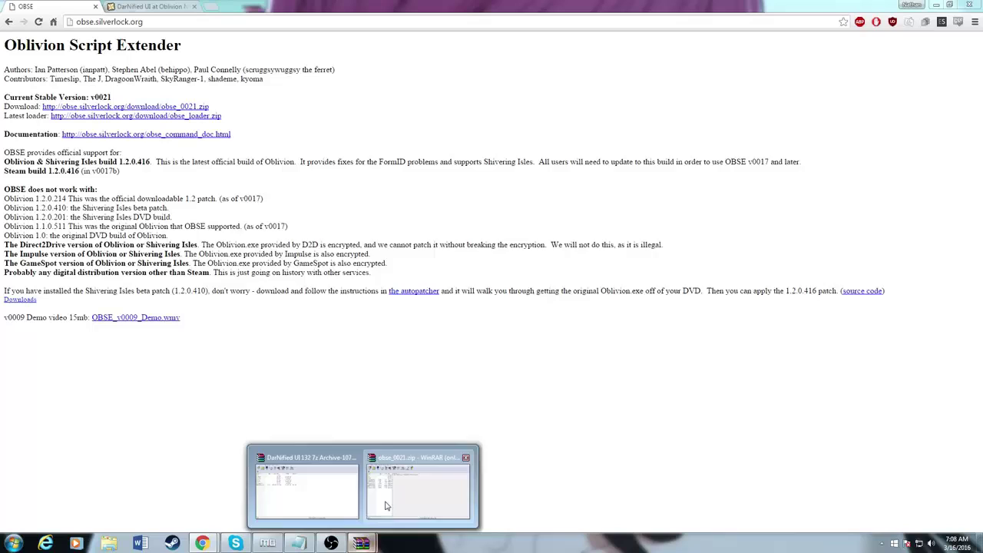
left_click(417, 487)
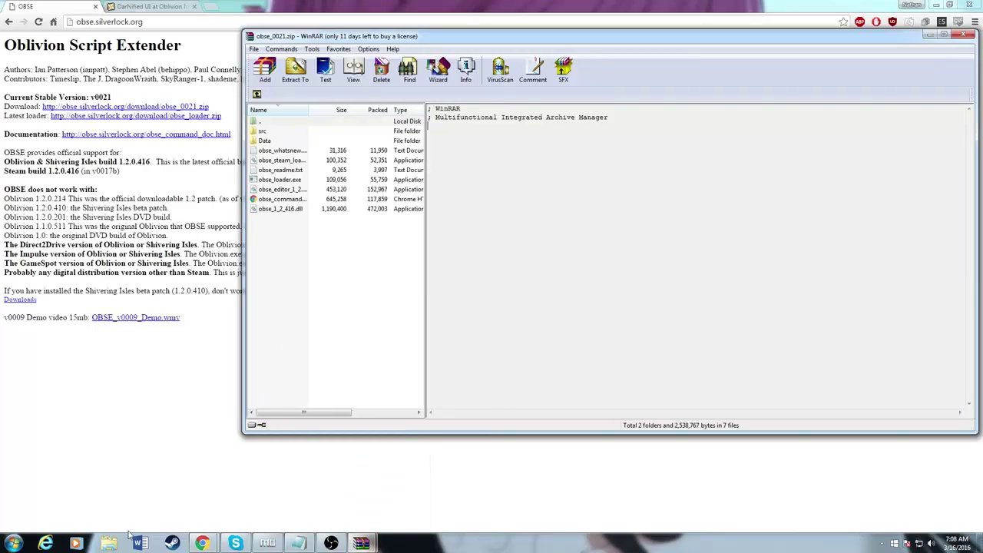
key("super+e")
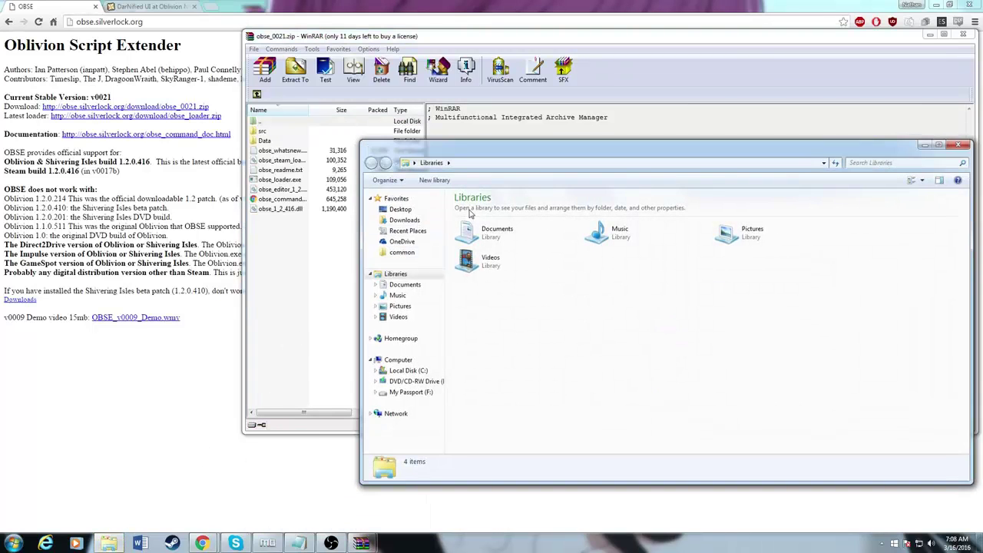
left_click(402, 252)
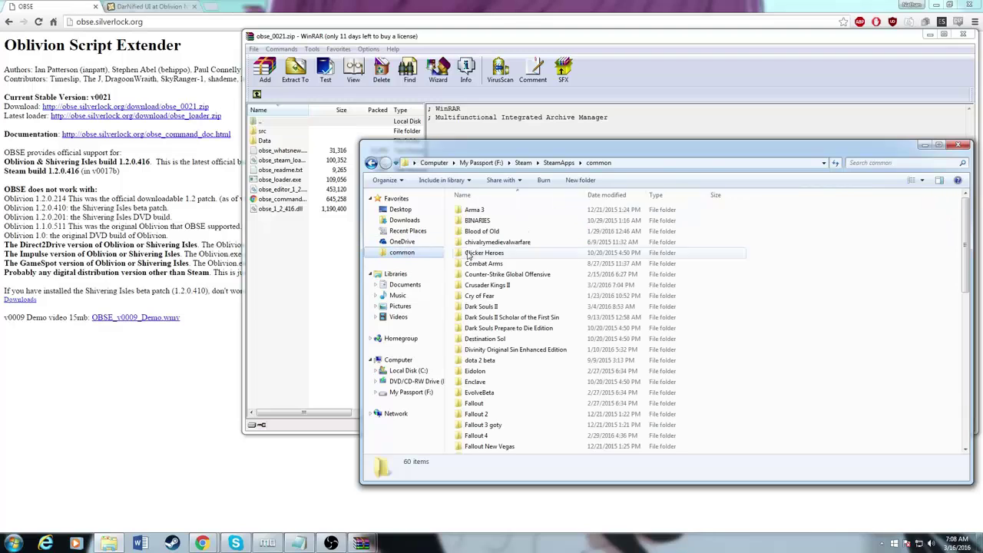
left_click(483, 263)
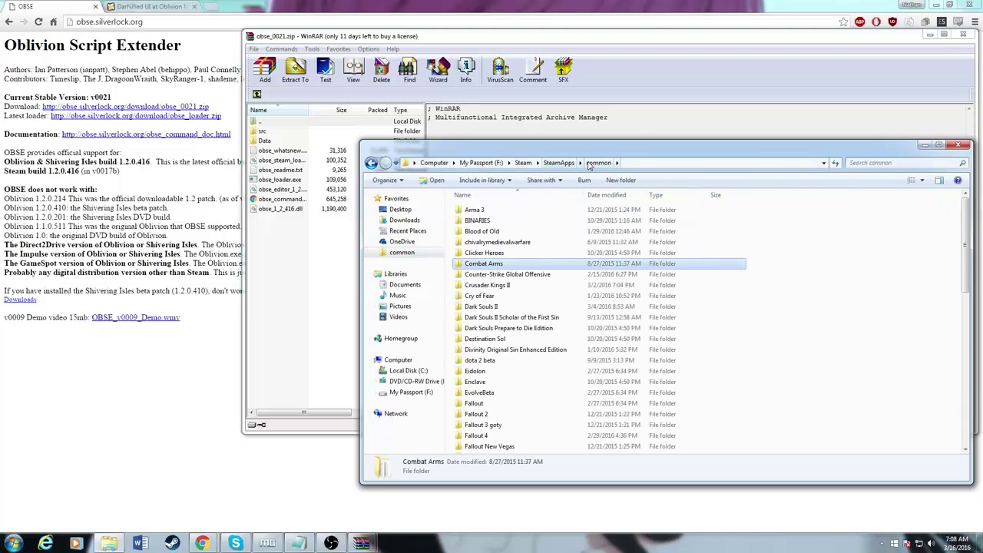
key("o")
double_click(481, 246)
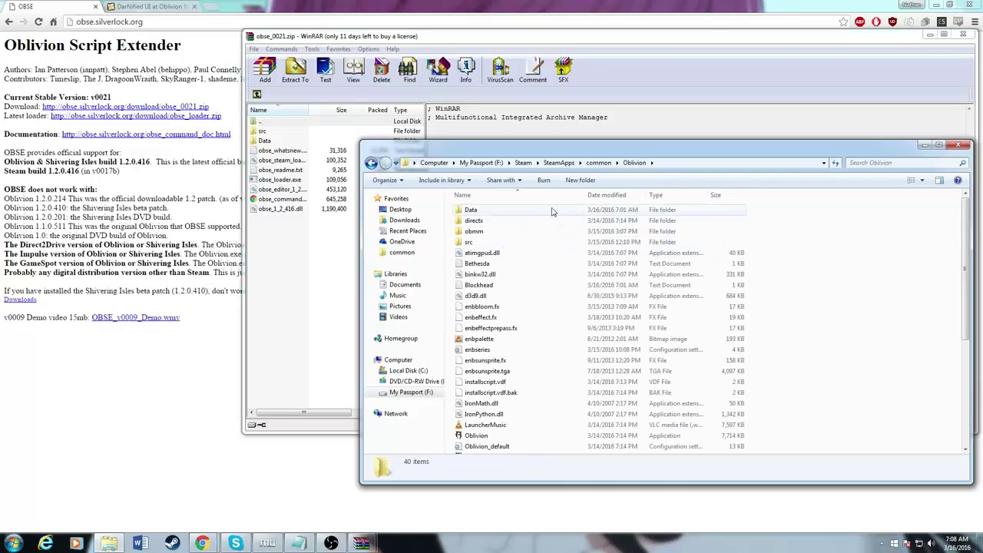
left_click(290, 288)
left_click_drag(288, 265, 257, 127)
left_click(755, 475)
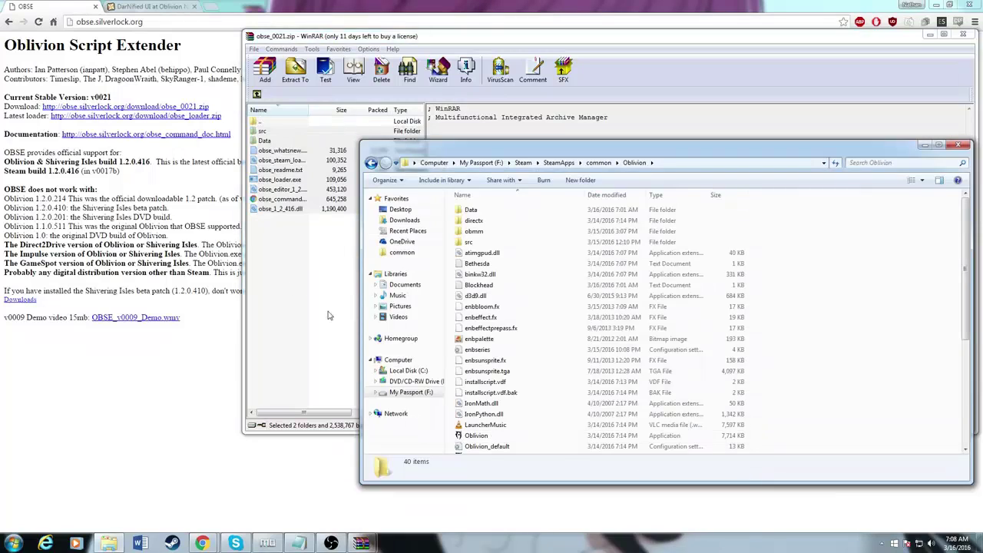
left_click(288, 283)
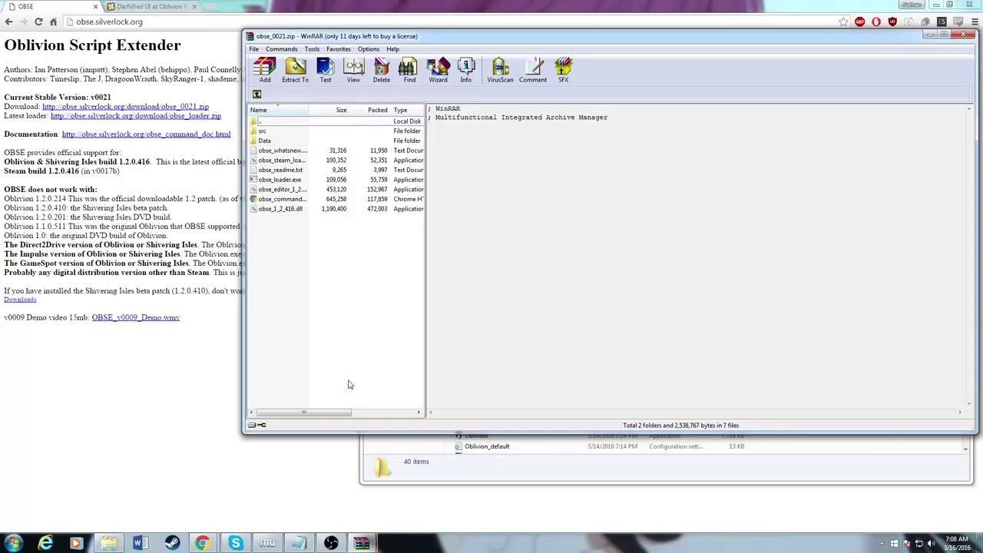
left_click(558, 480)
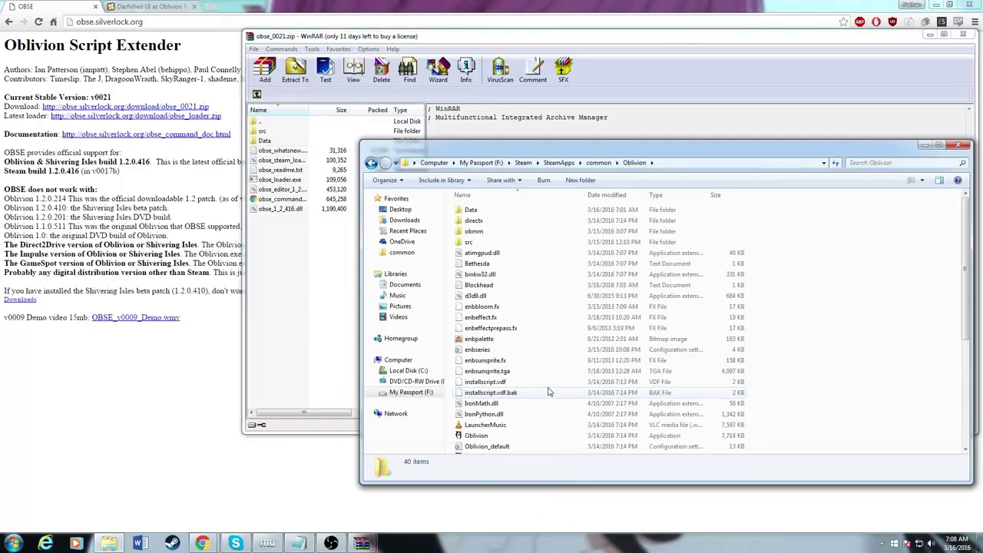
left_click(235, 273)
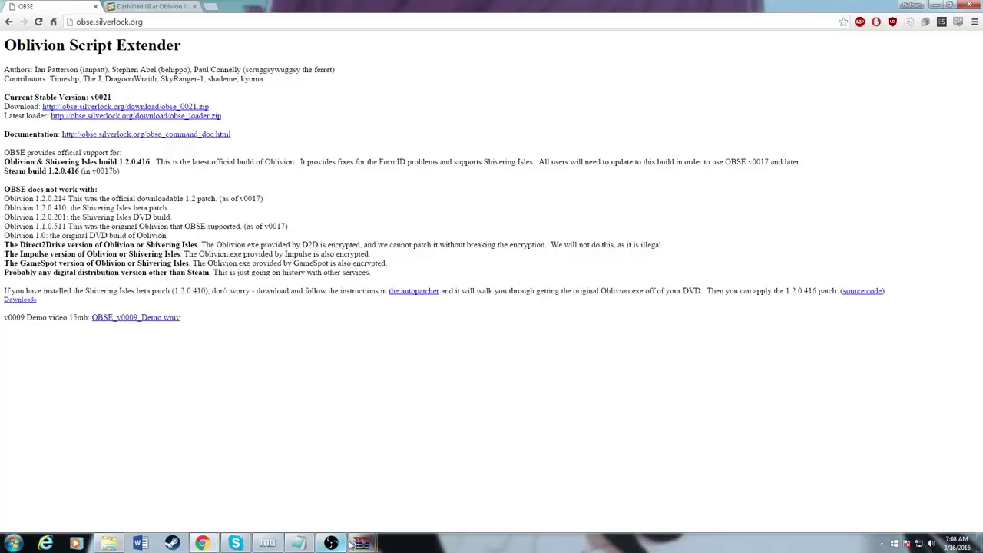
mouse_move(360, 543)
left_click(407, 491)
left_click(108, 543)
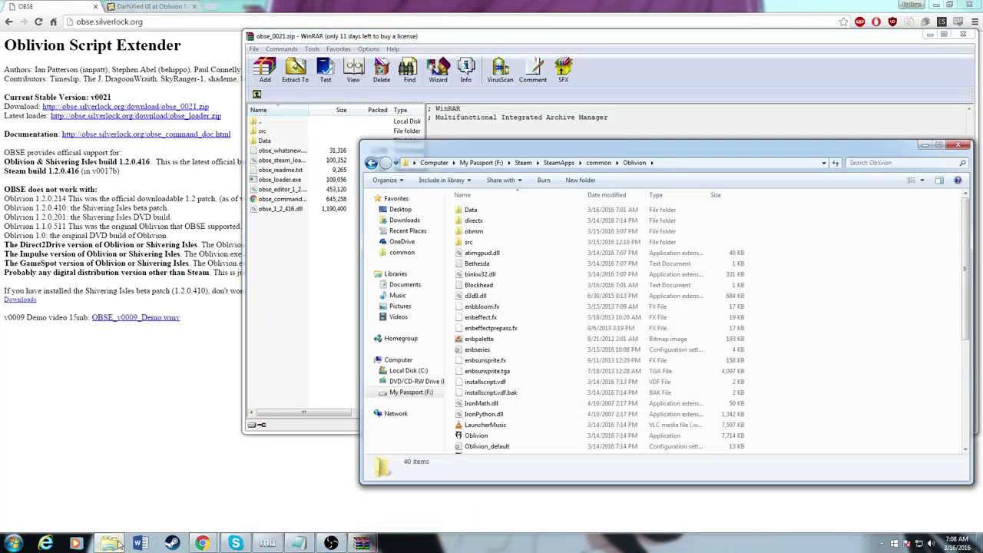
left_click(269, 190)
left_click(270, 179)
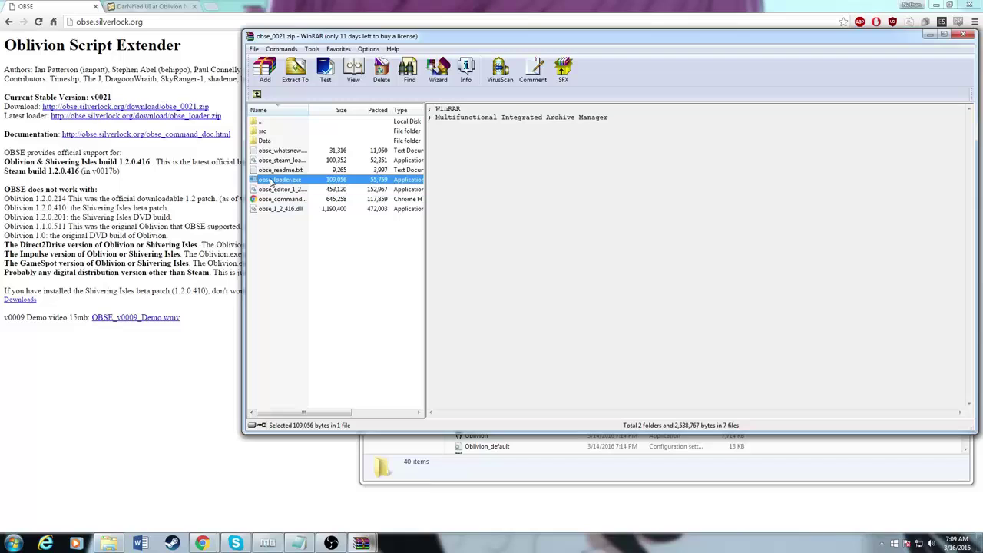
left_click(272, 170)
left_click(272, 160)
double_click(270, 140)
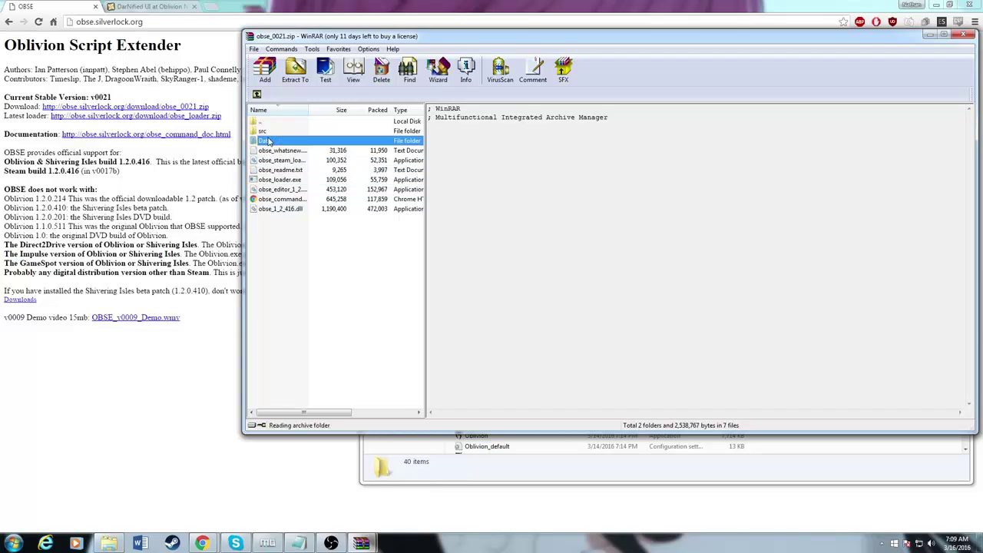
left_click(256, 94)
double_click(270, 130)
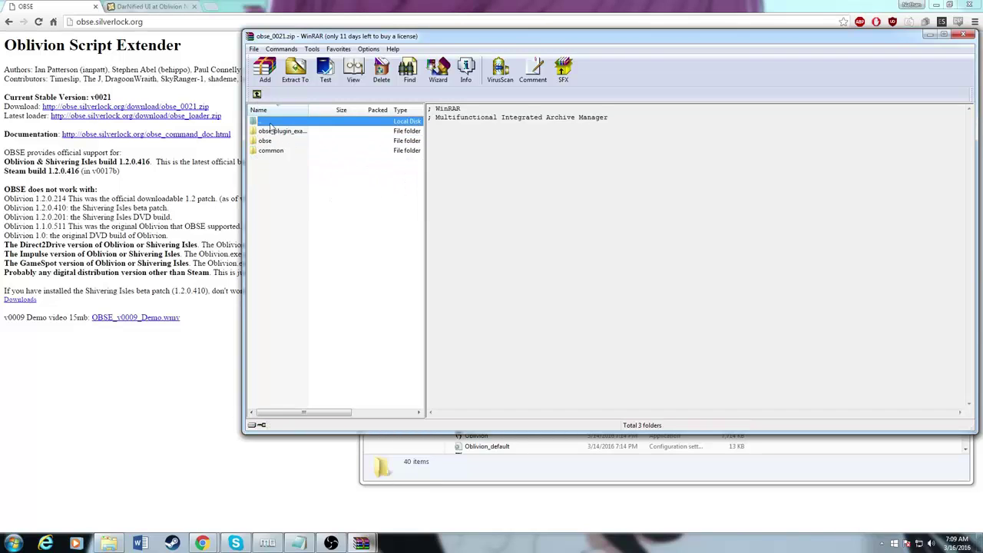
left_click(258, 95)
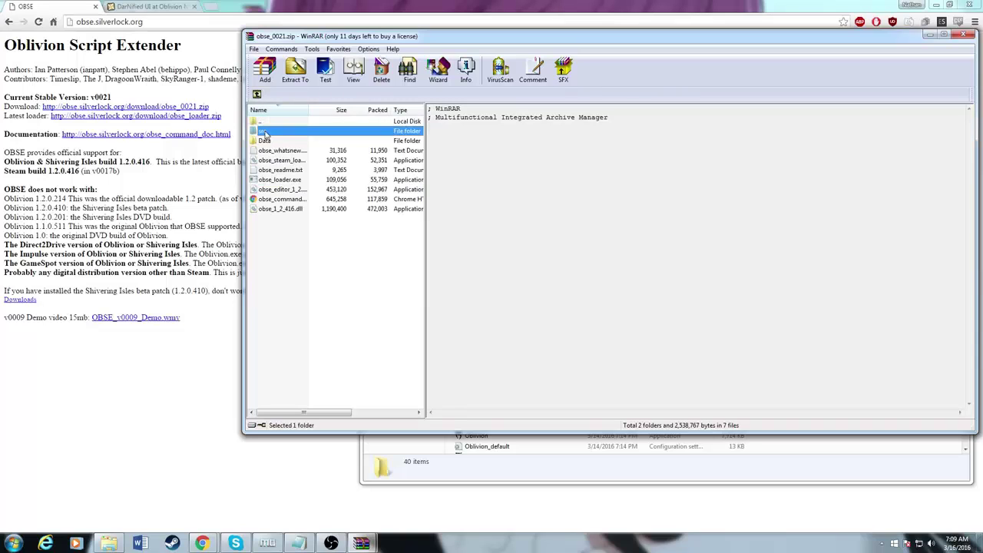
left_click(499, 473)
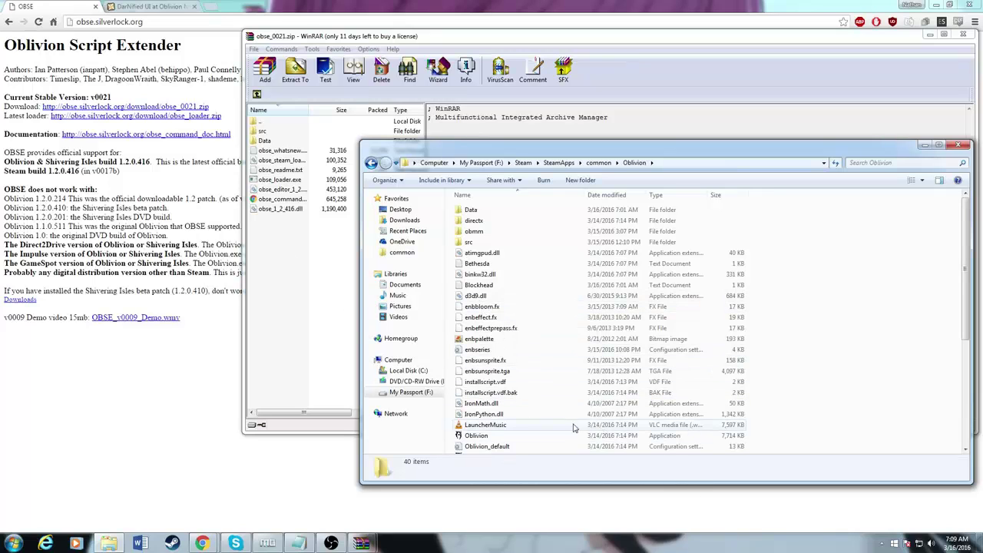
left_click(306, 363)
left_click(673, 461)
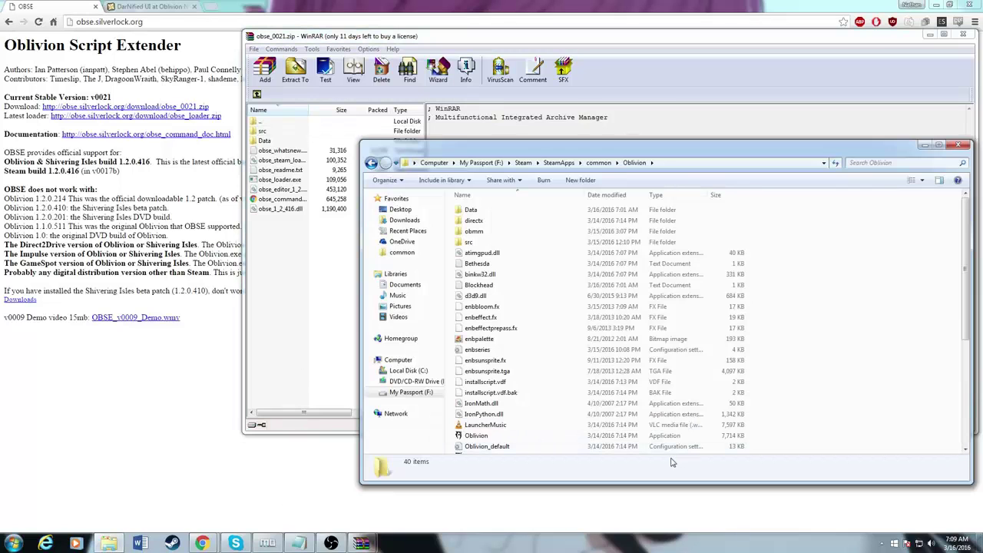
- Close the OBSE archive and view DarNified UI's Files tab with the 132 OMOD and 7z Archive
left_click(964, 36)
left_click(138, 6)
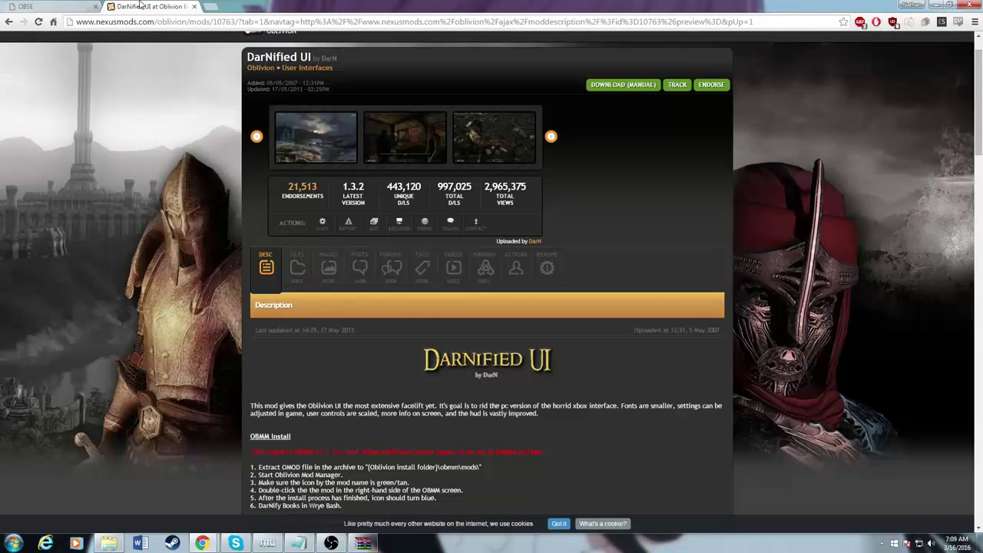
left_click(298, 267)
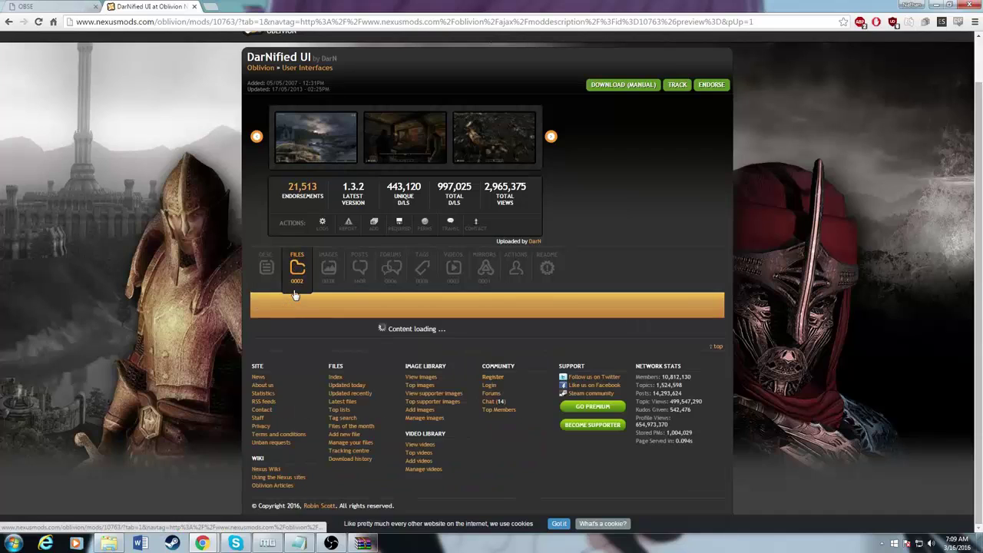
scroll(342, 390, "down", 1)
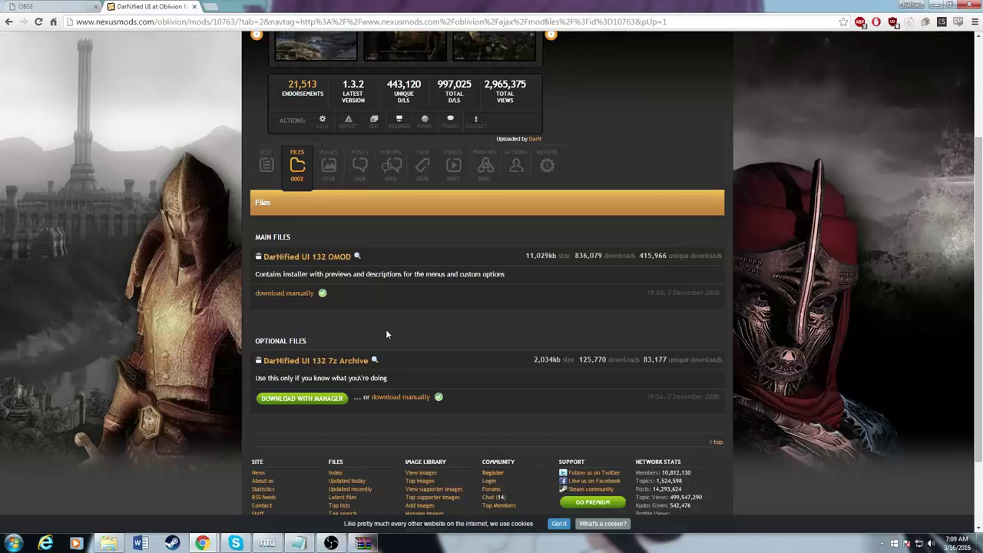
scroll(268, 512, "up", 1)
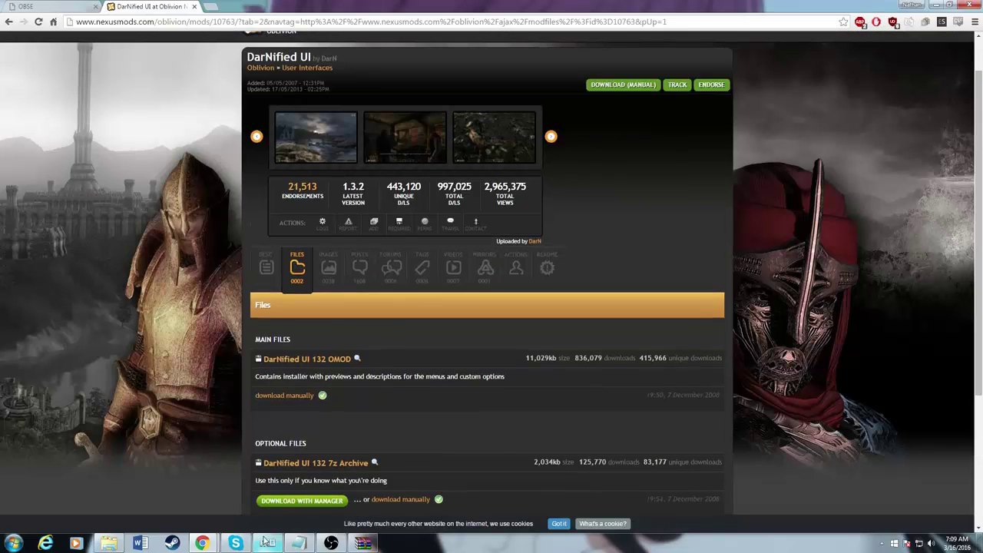
- Install the DarNified UI 132 7z Archive from the Desktop under its suggested mod name
left_click(265, 542)
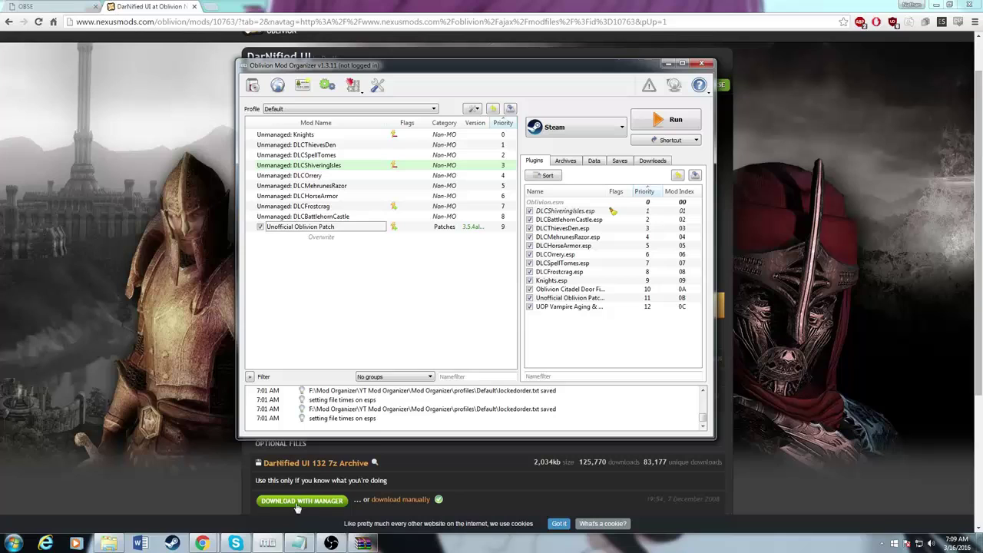
left_click(253, 85)
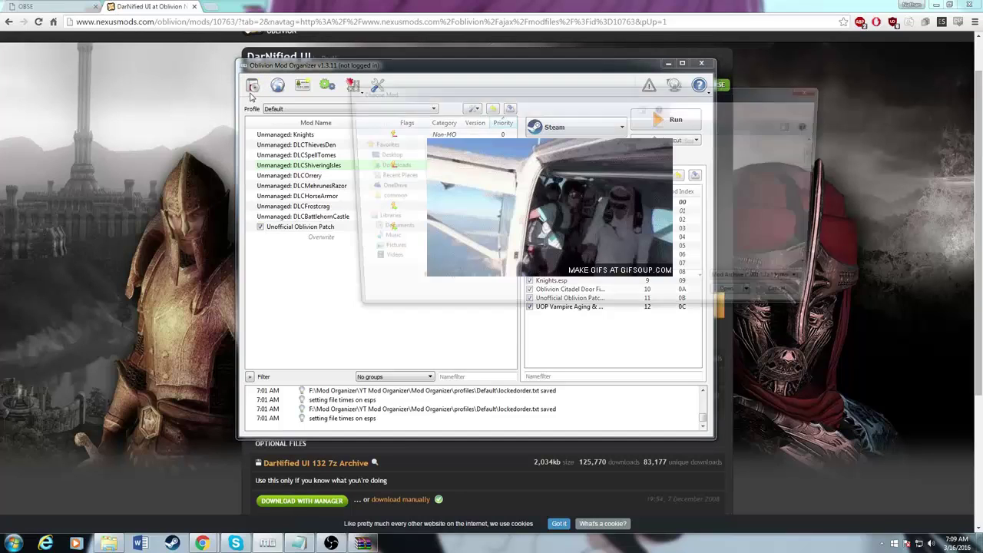
left_click(379, 155)
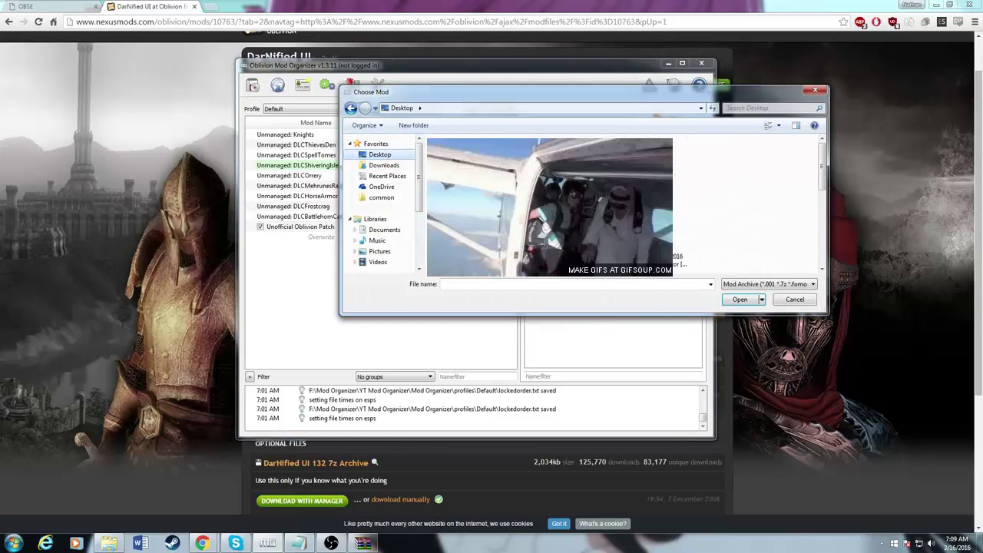
scroll(622, 203, "down", 5)
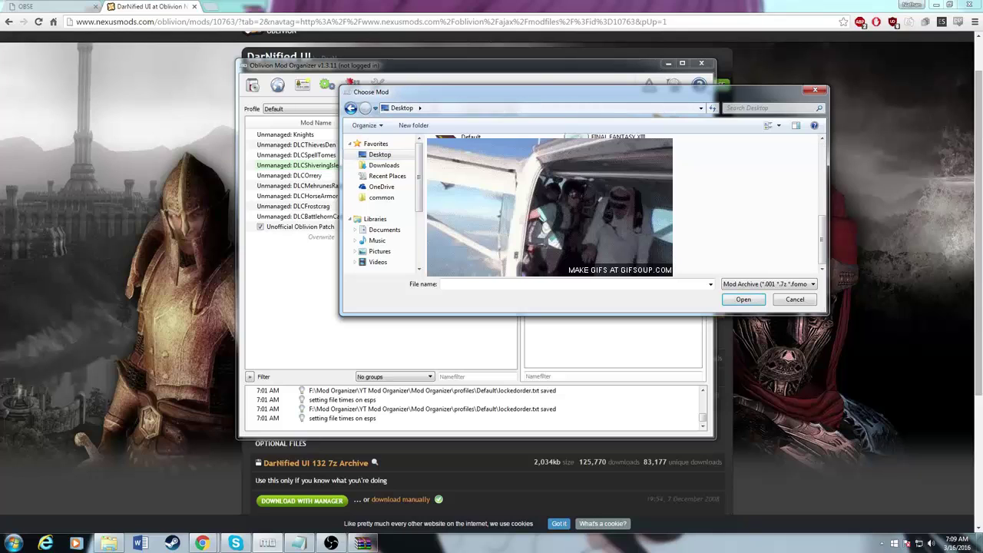
left_click(614, 259)
scroll(576, 253, "up", 5)
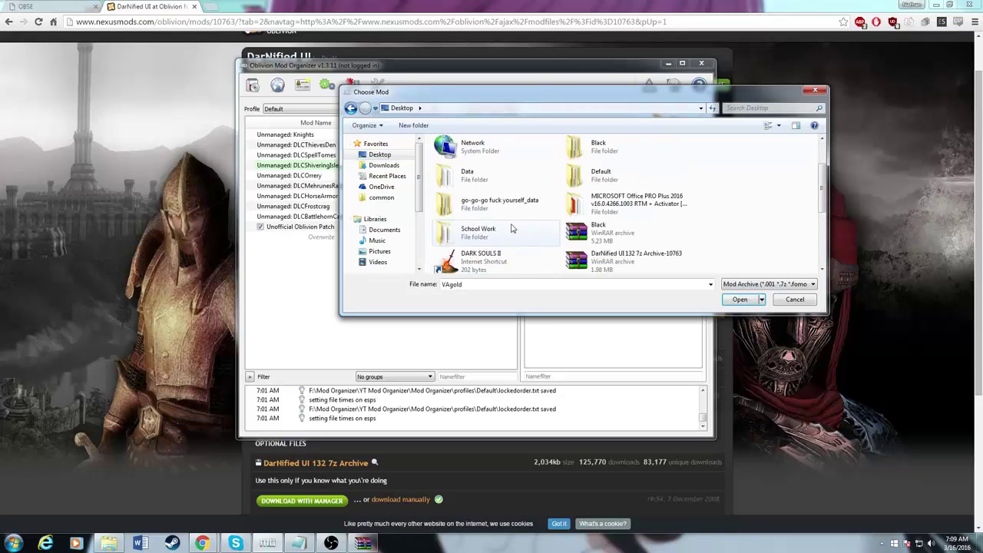
left_click(609, 259)
left_click(739, 300)
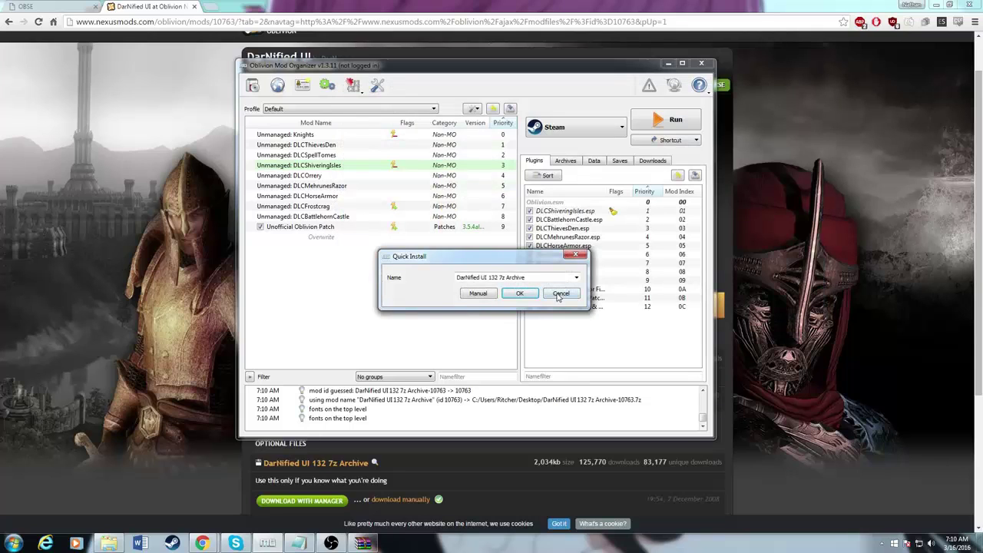
left_click(520, 296)
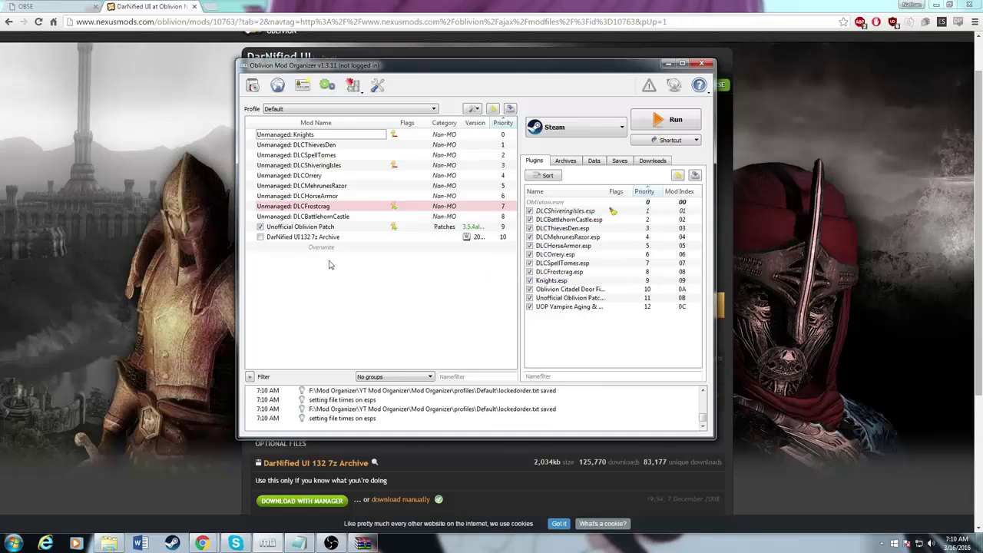
- Enable the DarNified UI mod in the mod list, keeping Steam as the chosen executable
left_click(322, 240)
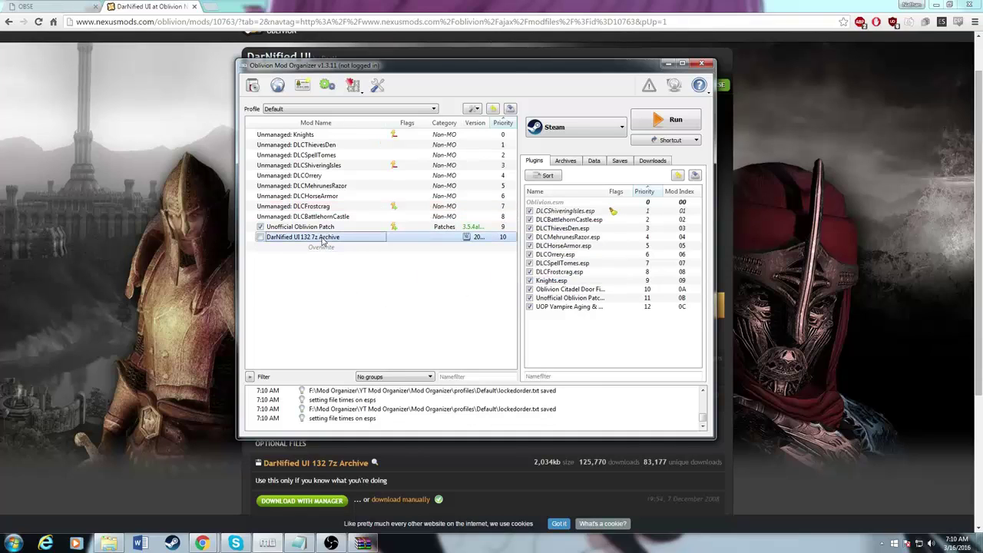
left_click(260, 238)
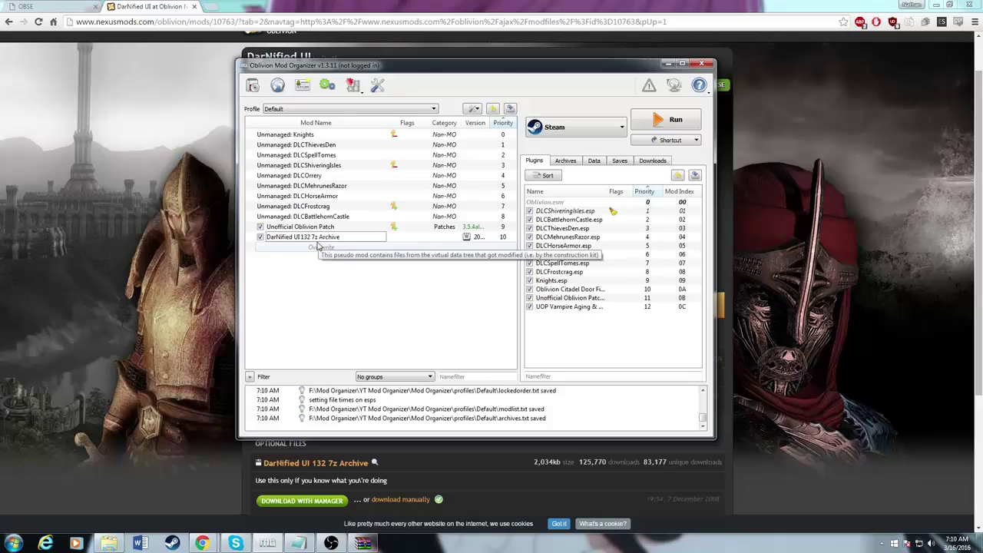
left_click(576, 126)
left_click(574, 240)
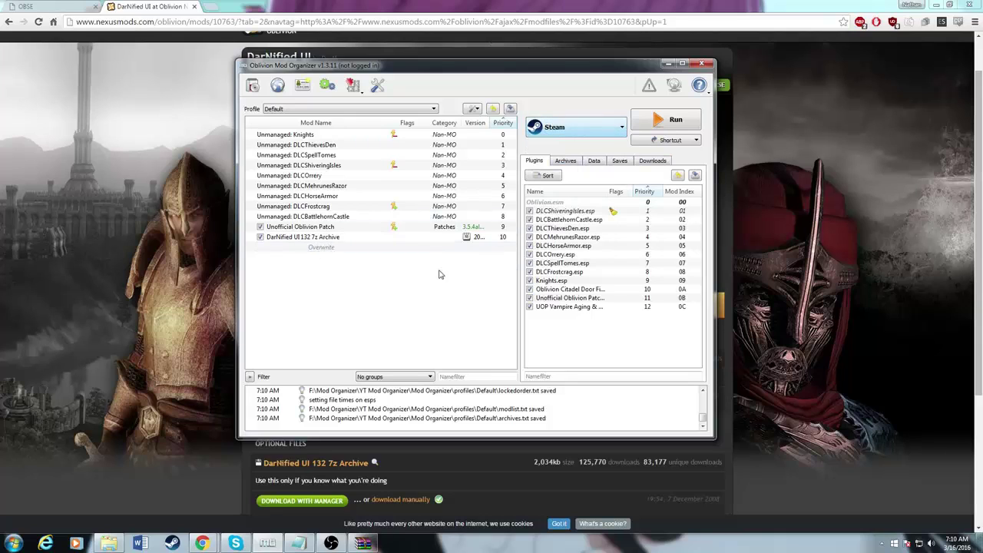
- Set the Load Mechanism under Settings > Workarounds to Script Extender
left_click(560, 135)
left_click(561, 141)
left_click(379, 86)
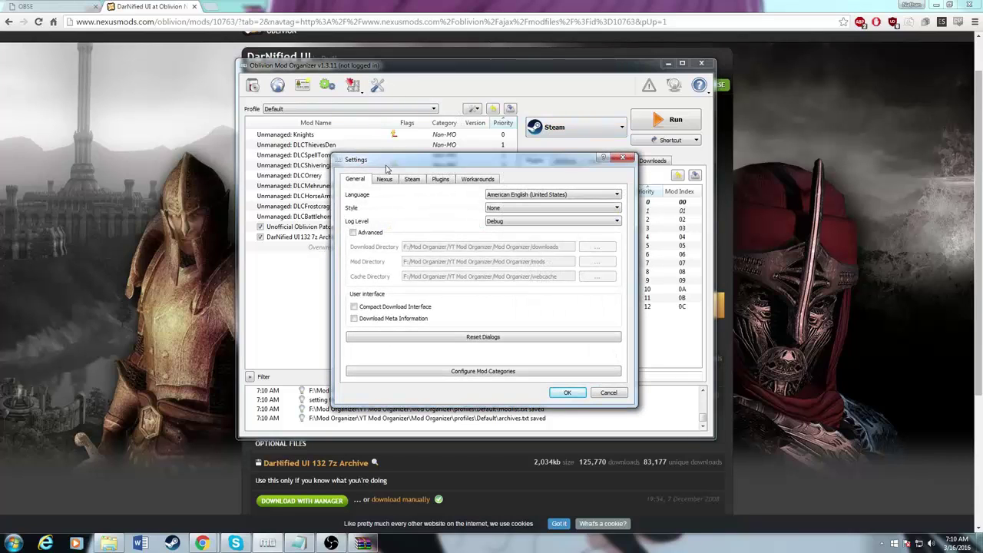
left_click(476, 178)
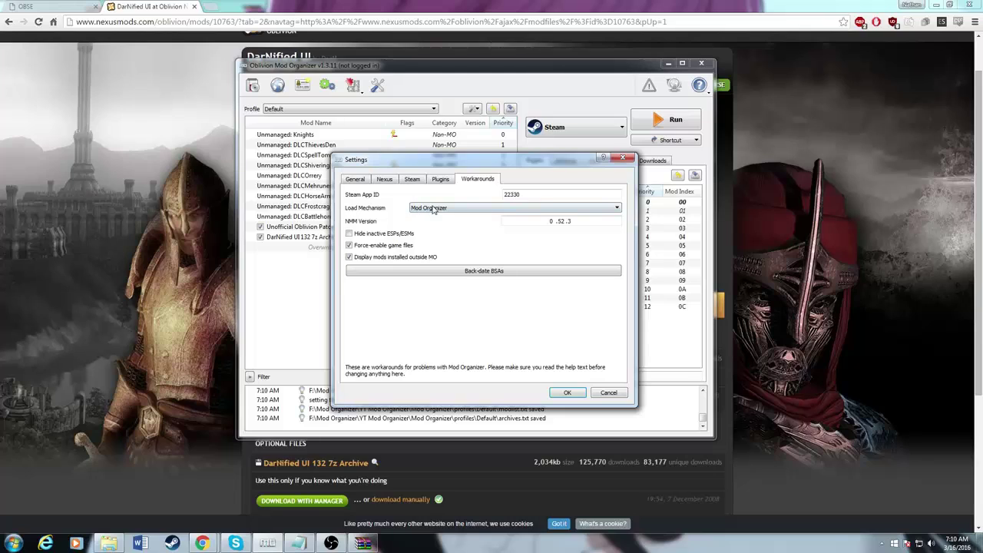
left_click(434, 209)
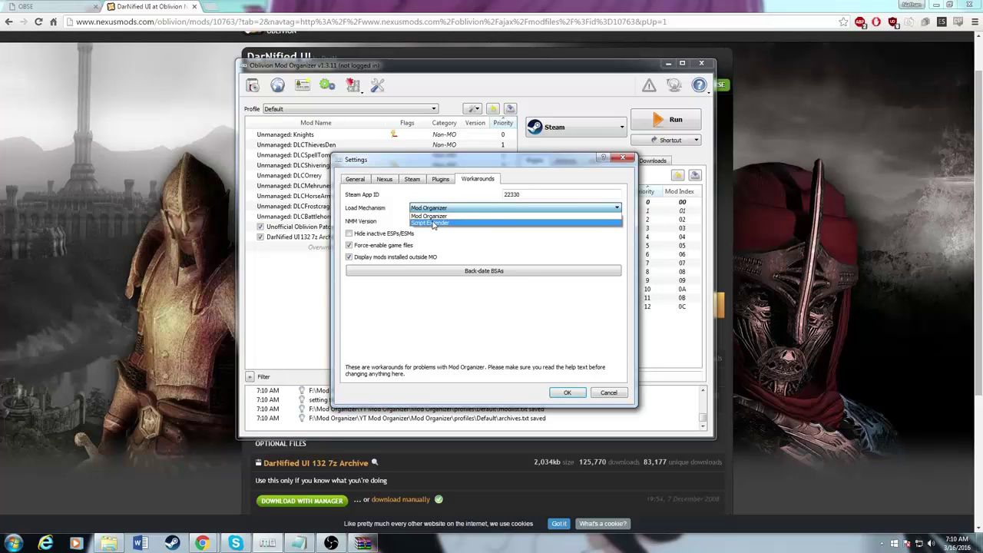
left_click(434, 223)
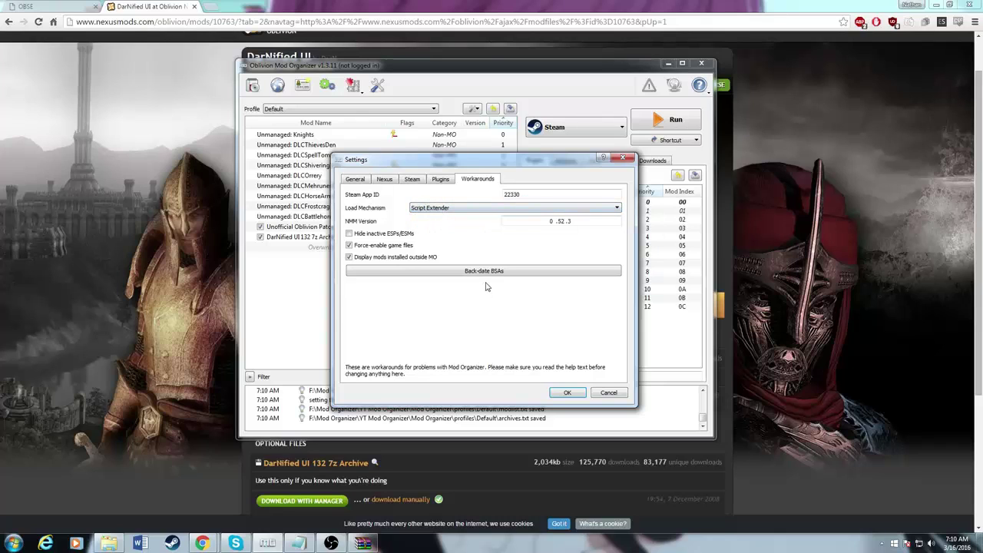
- Save the settings, then enable Automatic Archive Invalidation in profile management and close it
left_click(568, 392)
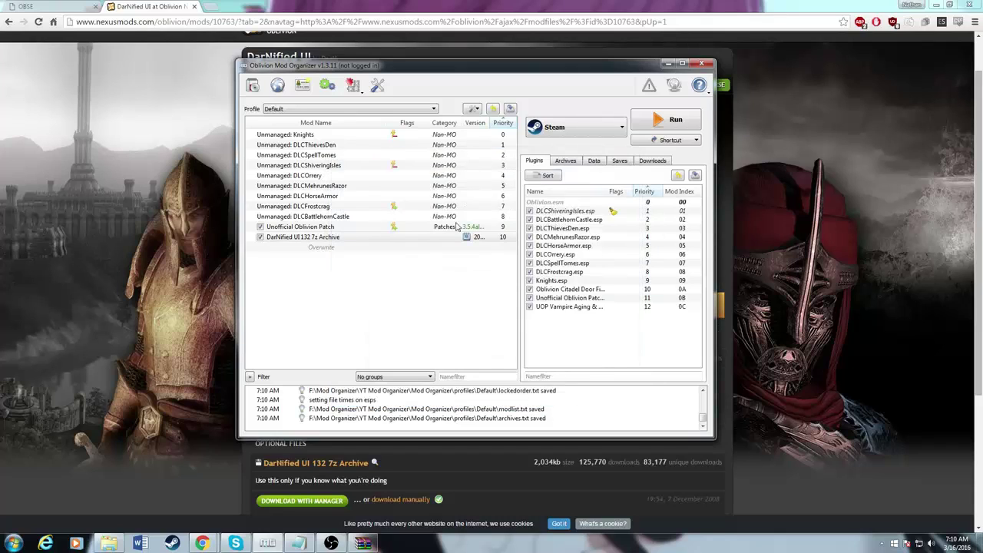
left_click(377, 110)
left_click(356, 117)
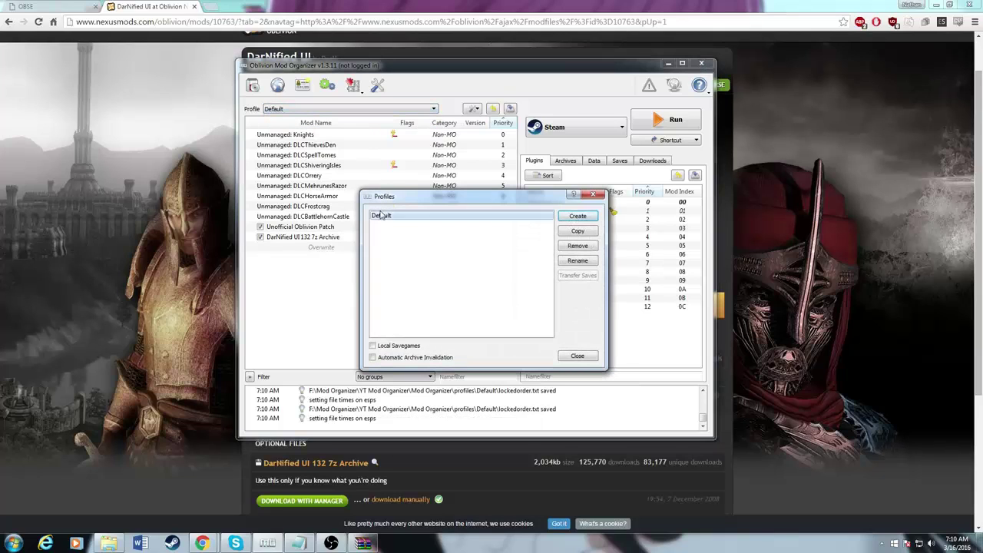
left_click(377, 358)
left_click(576, 356)
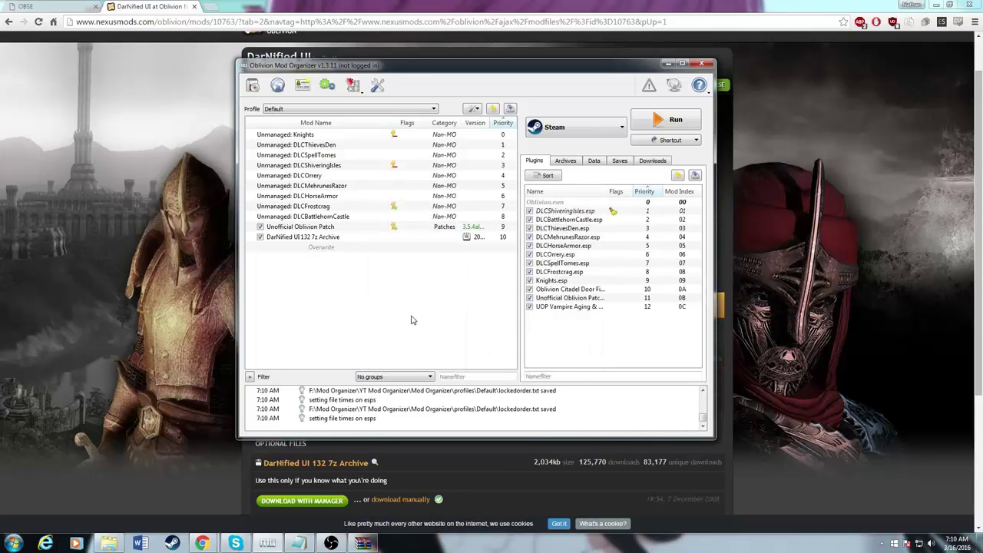
- Run Back-date BSAs from Settings > Workarounds, approve the admin prompt, and save the settings
left_click(377, 86)
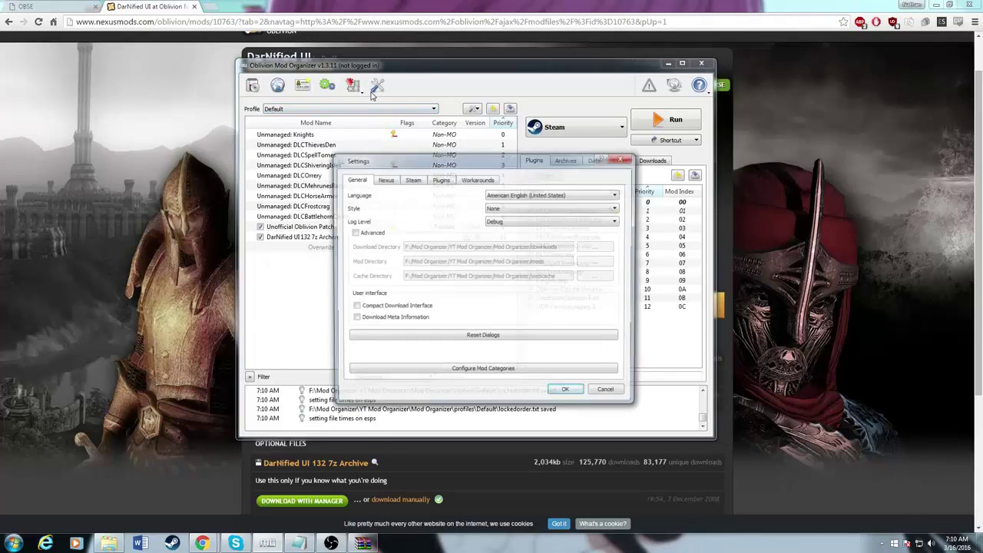
left_click(466, 180)
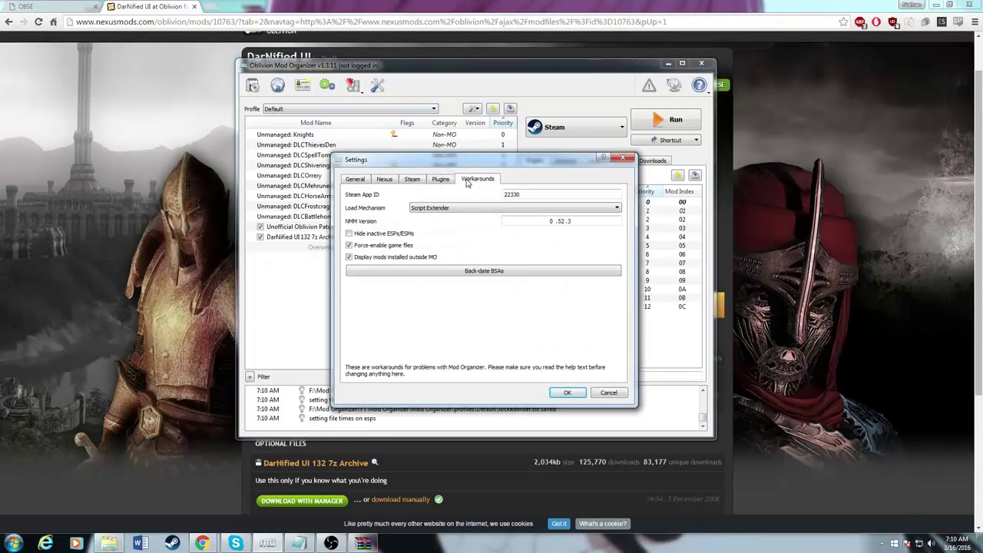
left_click(425, 271)
left_click(536, 282)
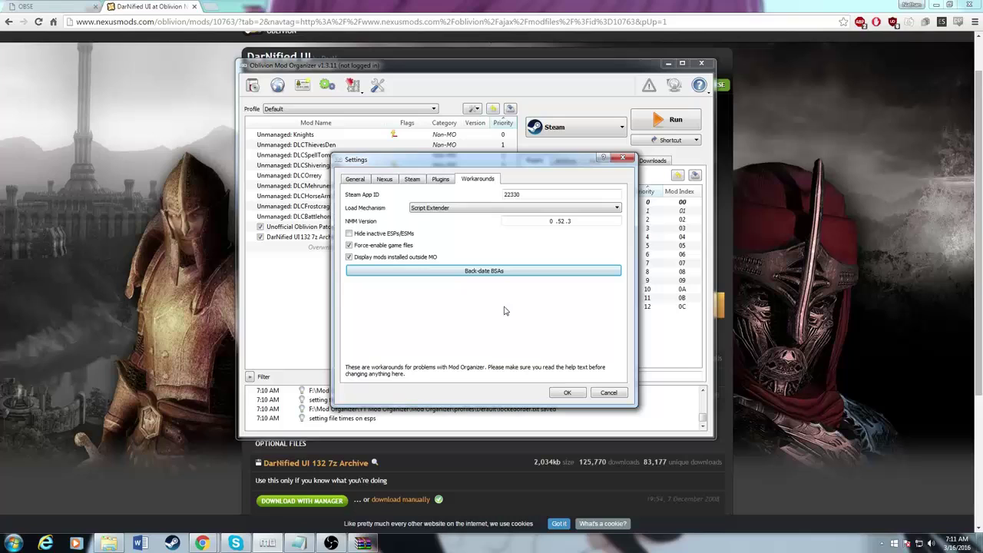
left_click(567, 392)
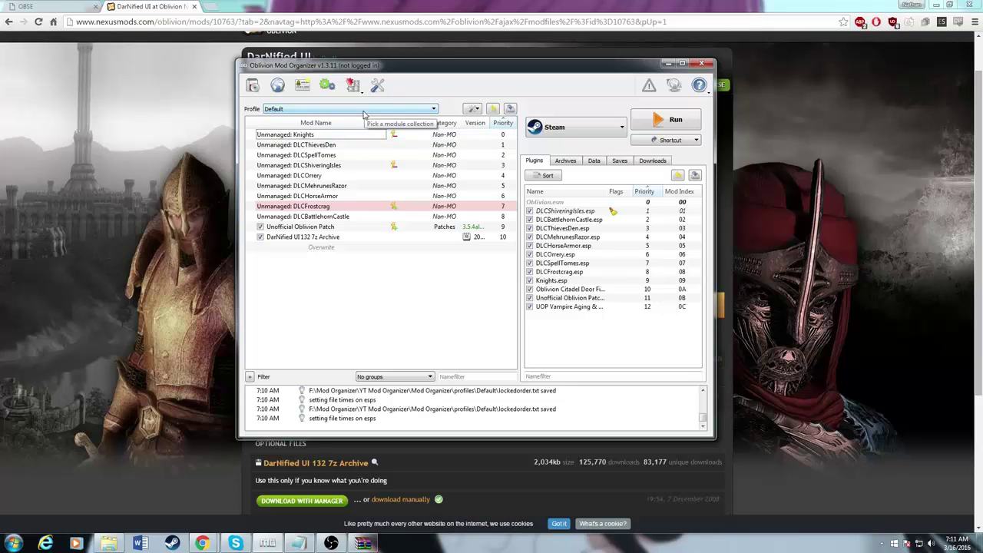
- Open the executable dropdown listing OBSE, Oblivion, Oblivion Launcher, Oblivion Mod Manager and Steam
left_click(421, 113)
left_click(422, 113)
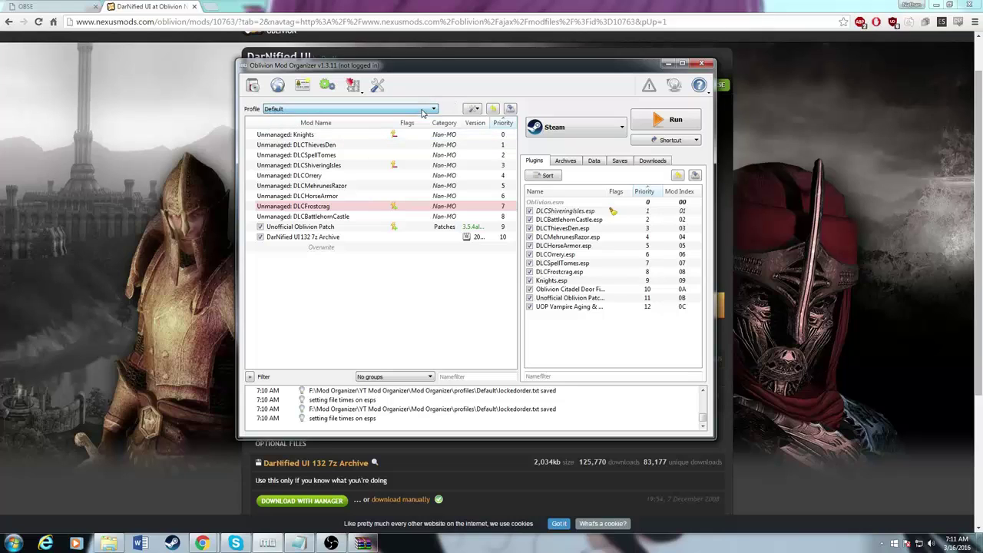
left_click(572, 128)
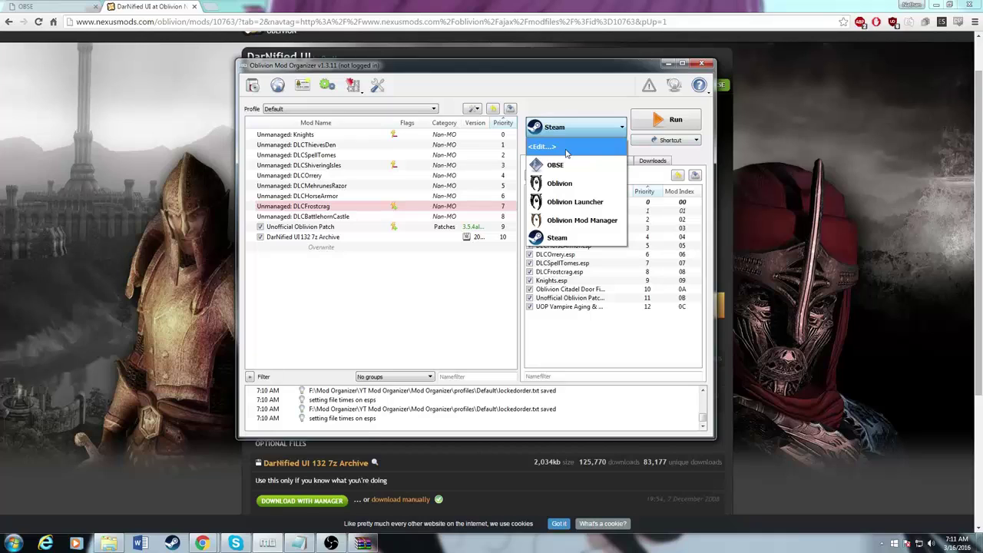
left_click(562, 135)
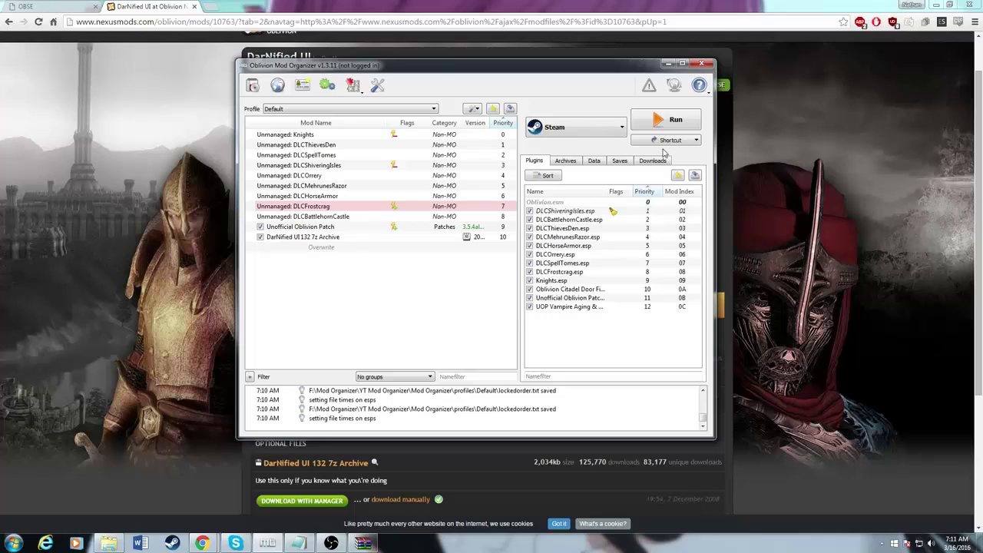
left_click(610, 130)
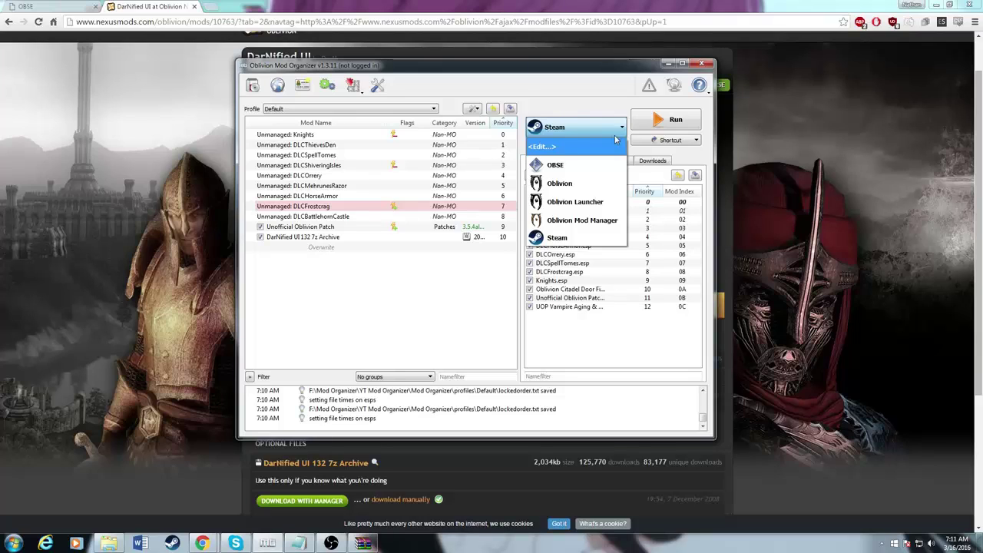
left_click(572, 132)
left_click(568, 129)
- Open the Steam entry in Modify Executables and inspect its binary path
left_click(561, 150)
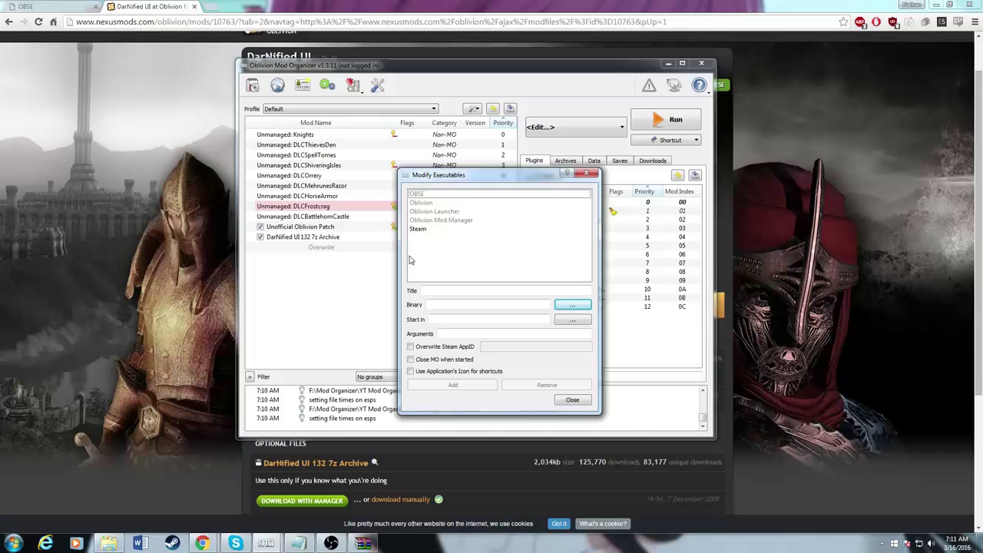
left_click(427, 229)
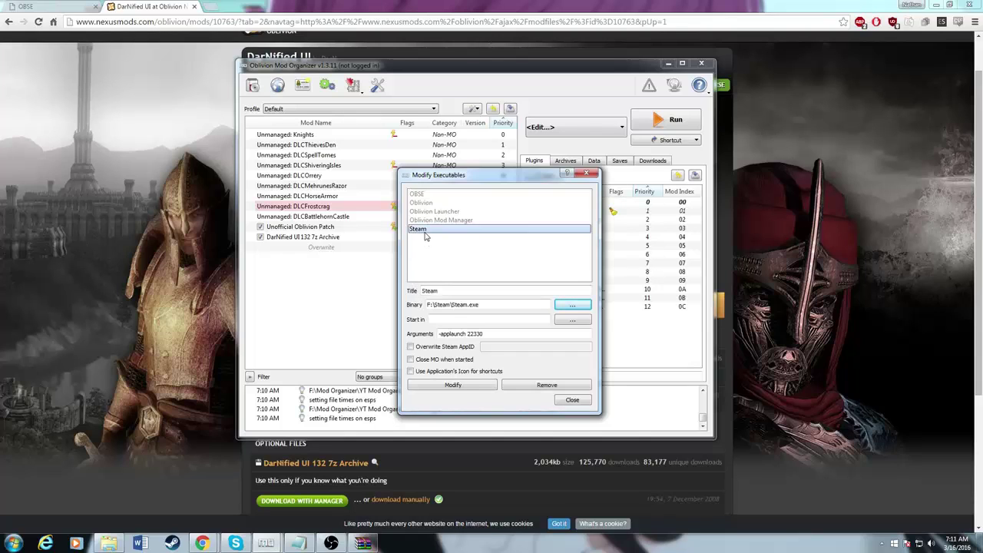
left_click(459, 306)
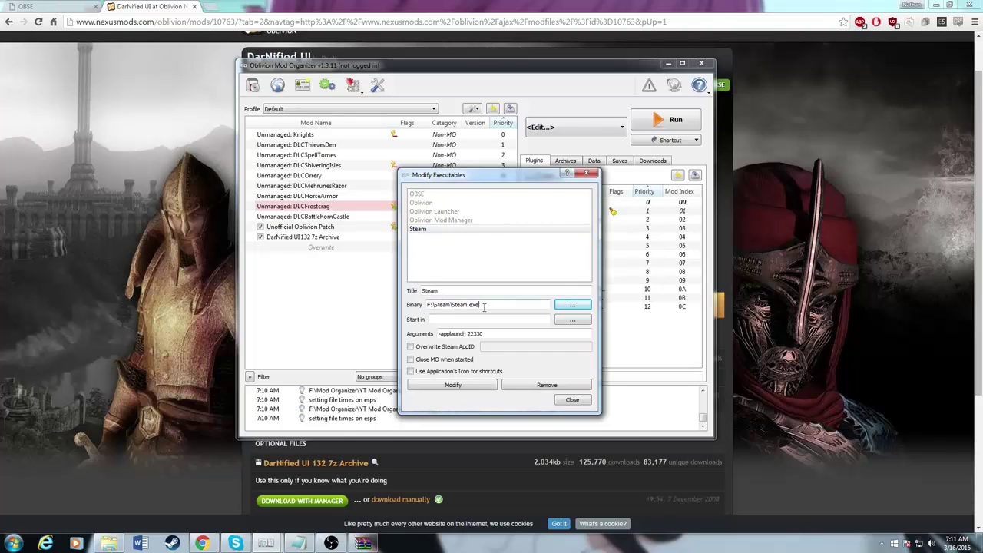
key("ctrl+a")
left_click(490, 308)
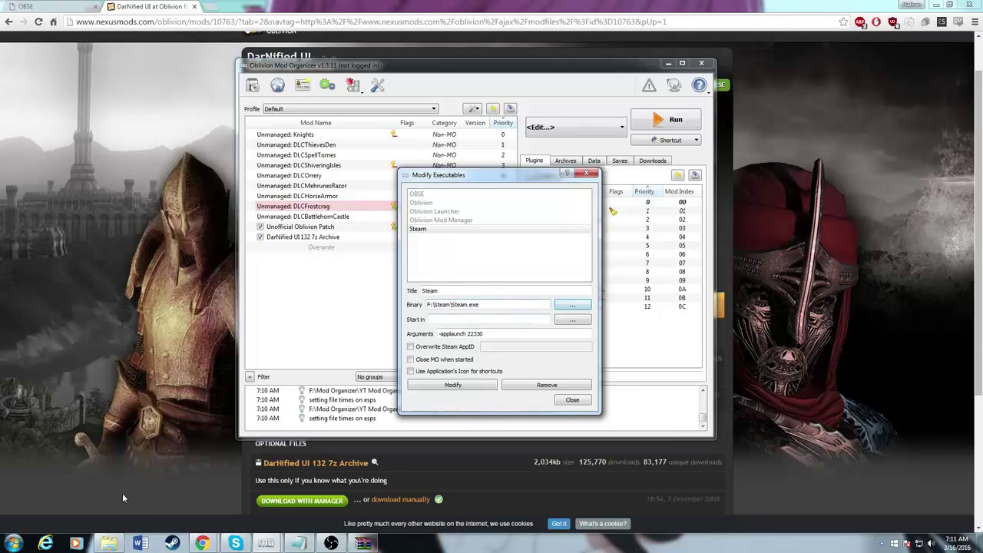
- Check the -applaunch 22330 argument in the Notepad note, then save the Steam entry and close the editor
left_click(299, 543)
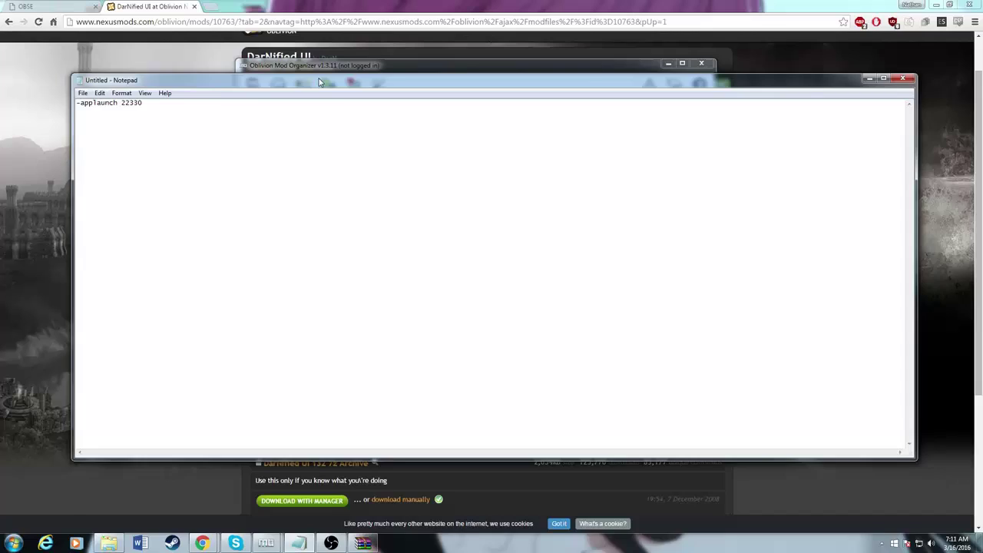
left_click_drag(321, 81, 783, 70)
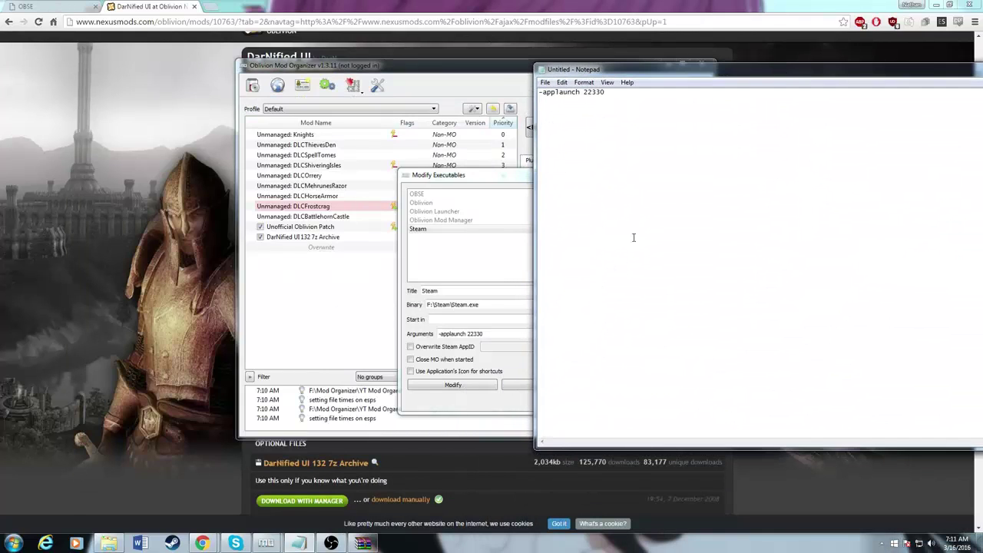
left_click_drag(621, 102, 538, 98)
left_click(617, 114)
left_click(411, 323)
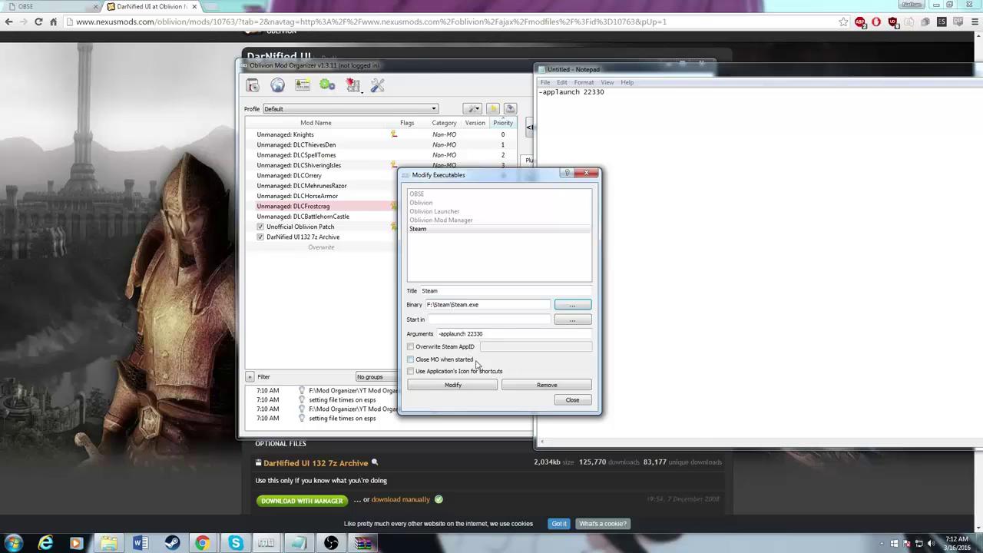
left_click(457, 385)
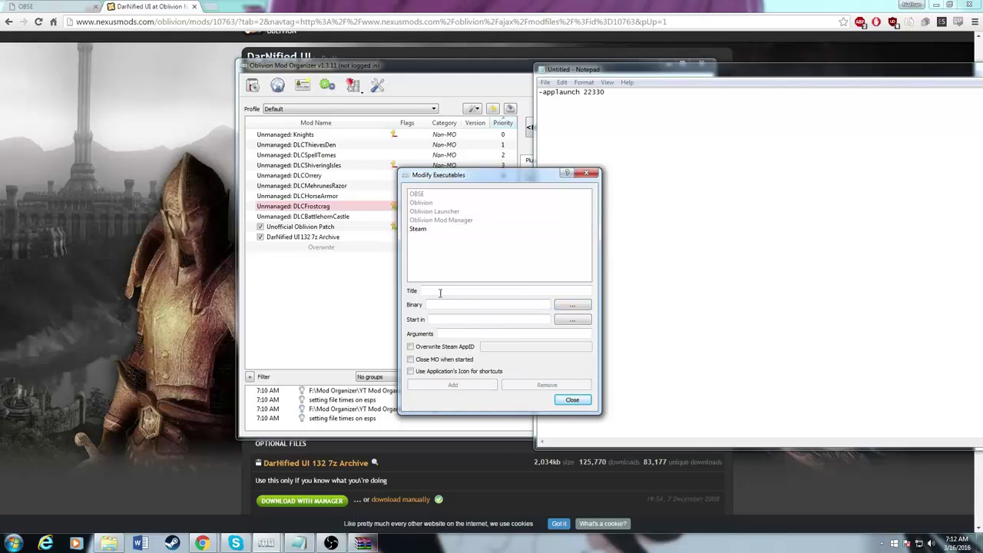
left_click(569, 400)
- Close the scratch Notepad note without saving it
left_click(572, 125)
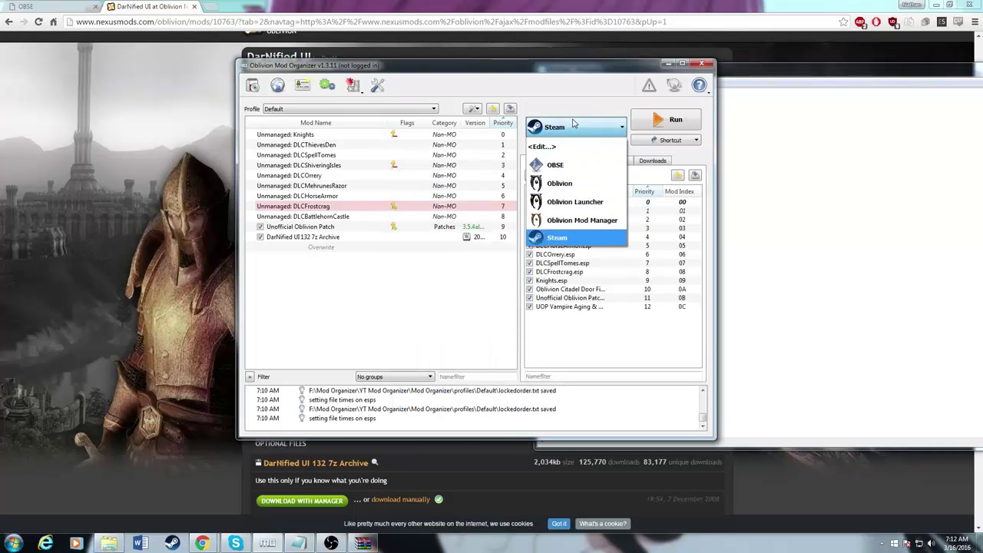
key("alt+Tab")
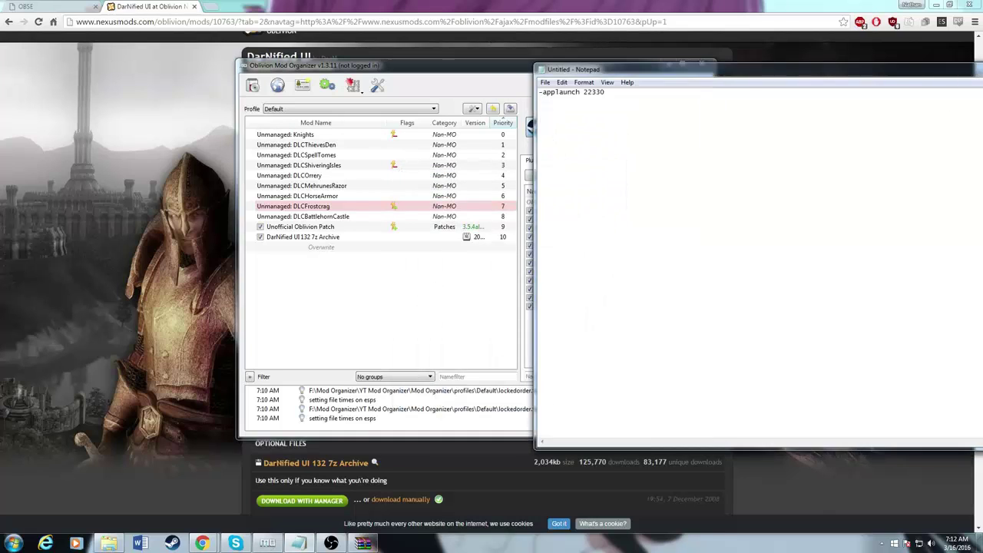
left_click(822, 101)
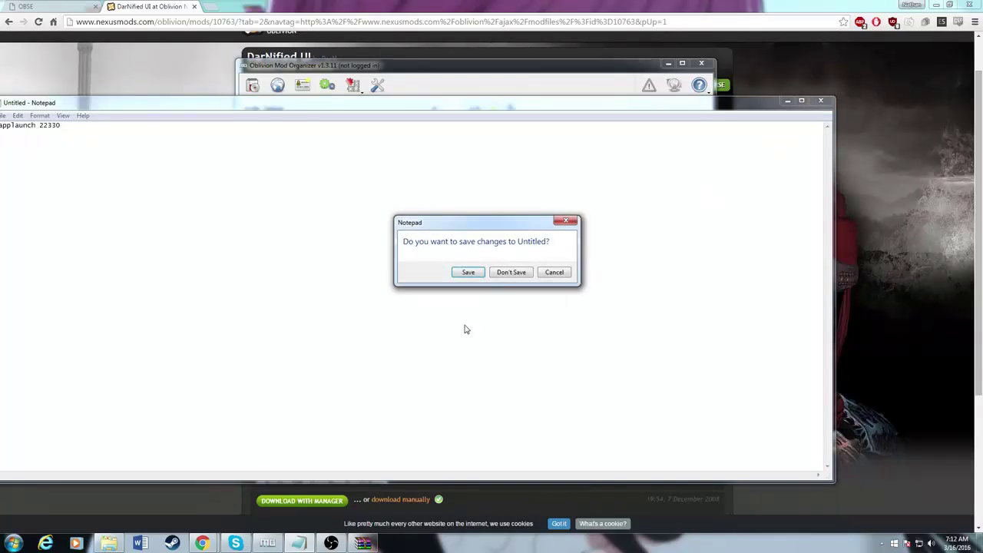
left_click(508, 273)
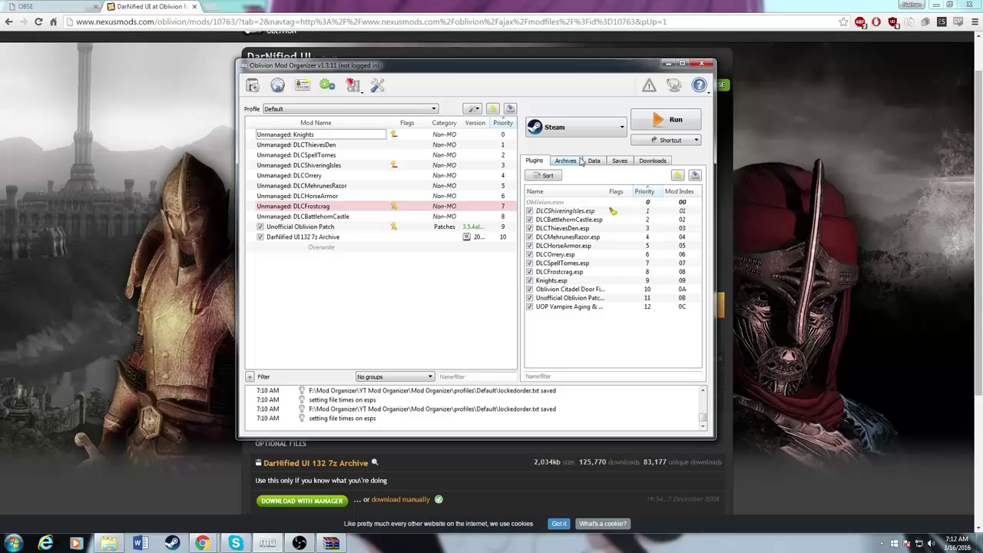
- Open the Information window of the DarNified UI 132 7z Archive mod on its INI-Files tab
right_click(277, 237)
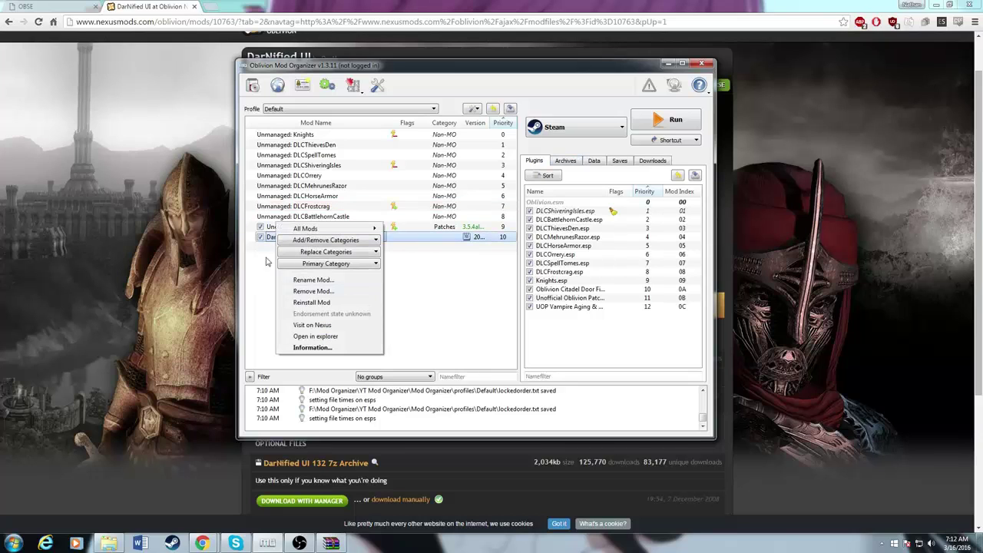
left_click(264, 258)
right_click(273, 243)
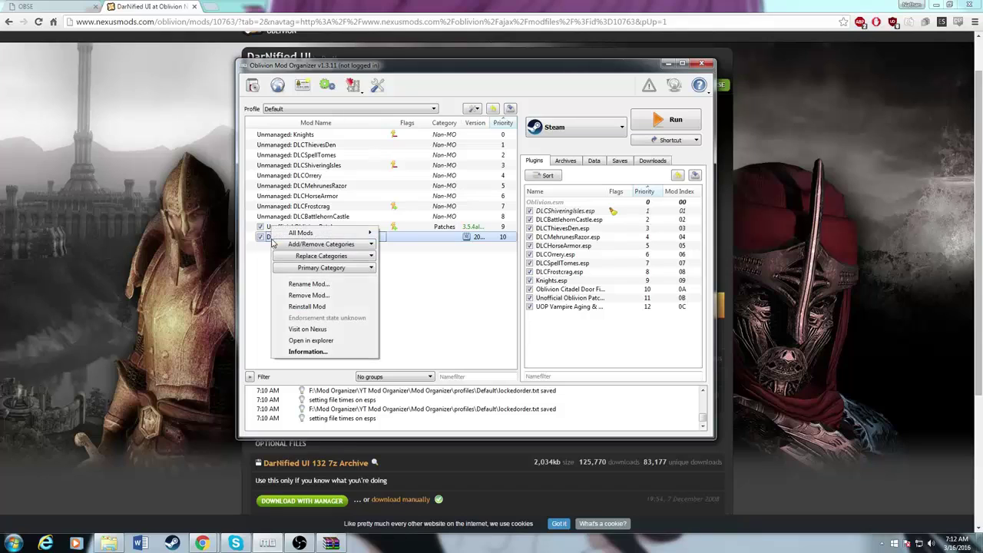
left_click(254, 298)
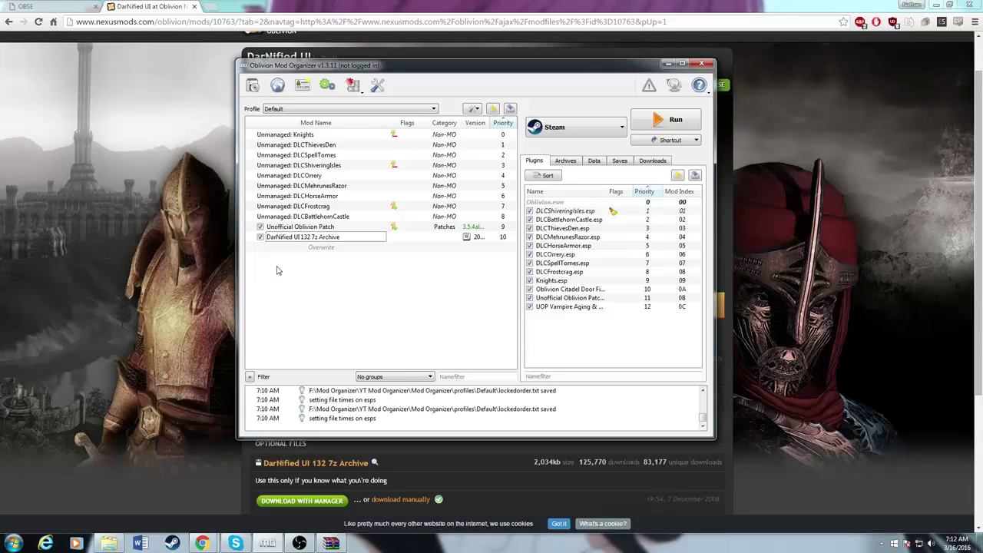
right_click(306, 235)
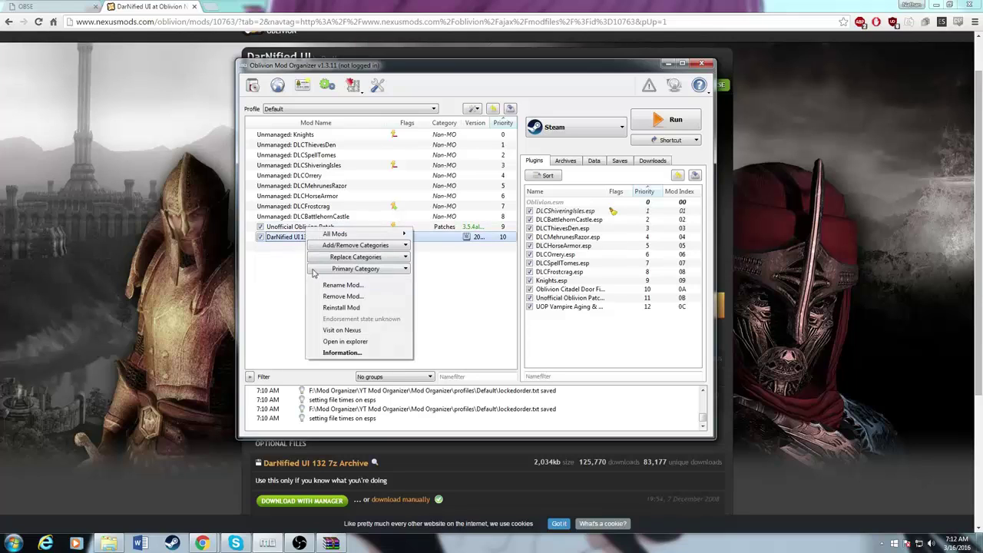
left_click(341, 352)
right_click(295, 239)
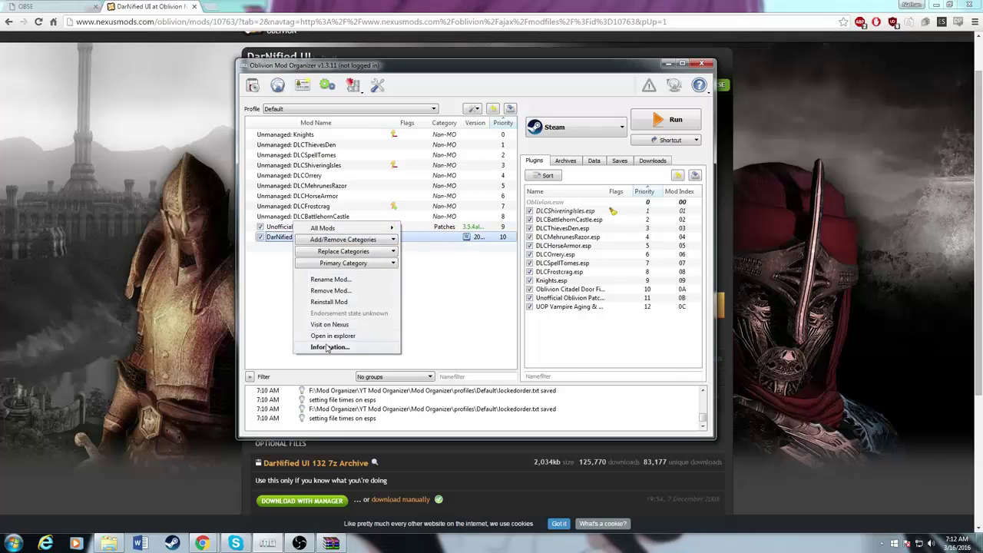
left_click(330, 349)
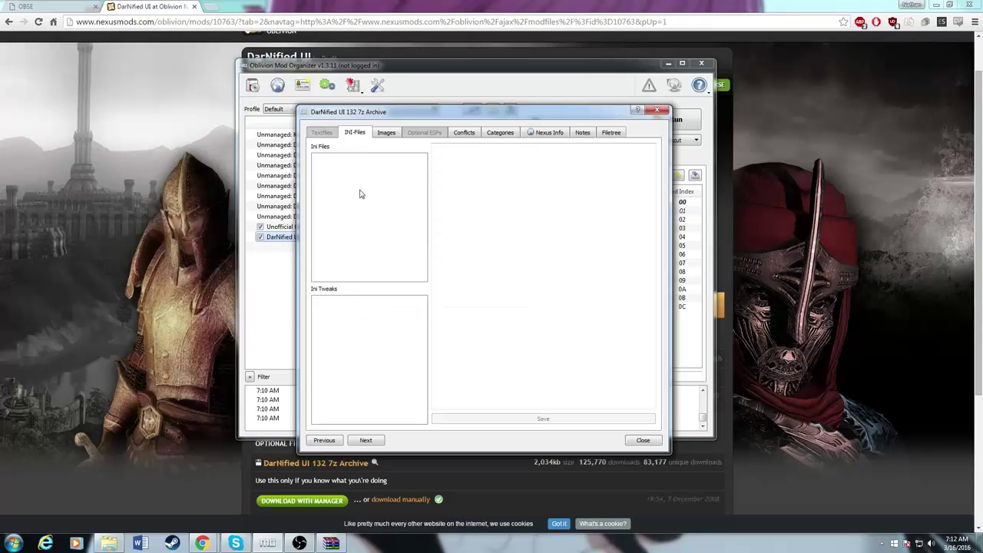
- Check the large font preview image, then create a new INI tweak named Fonts
left_click(387, 133)
left_click(429, 377)
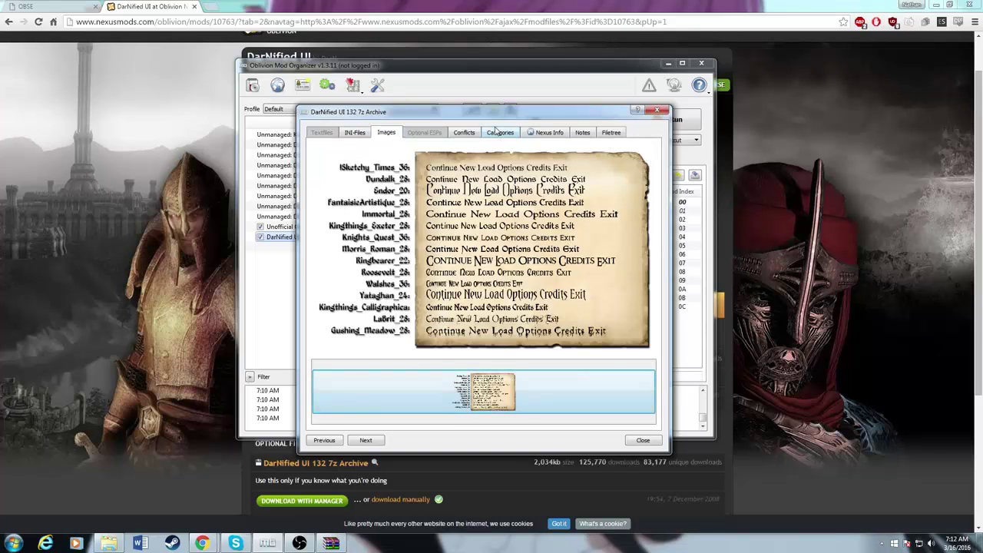
left_click(367, 132)
right_click(346, 342)
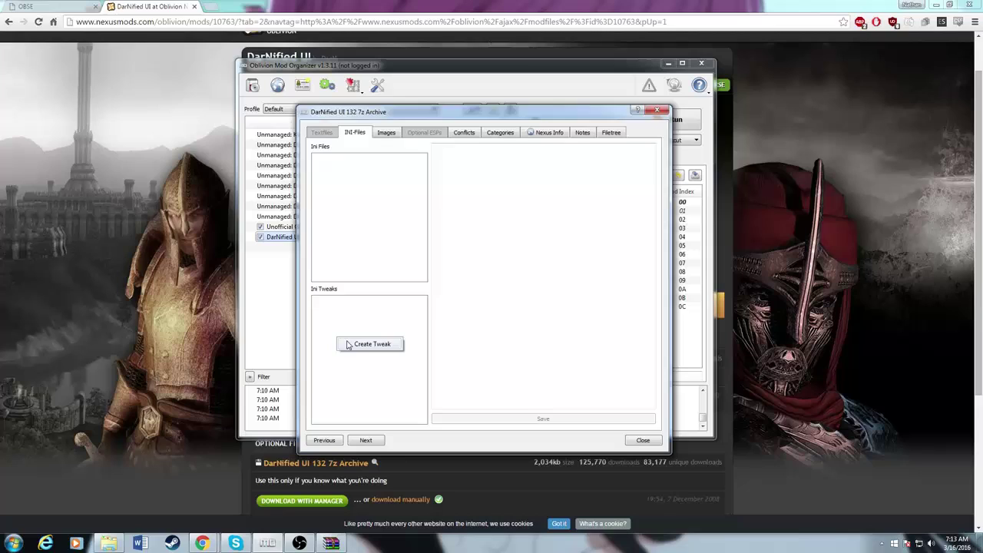
left_click(361, 344)
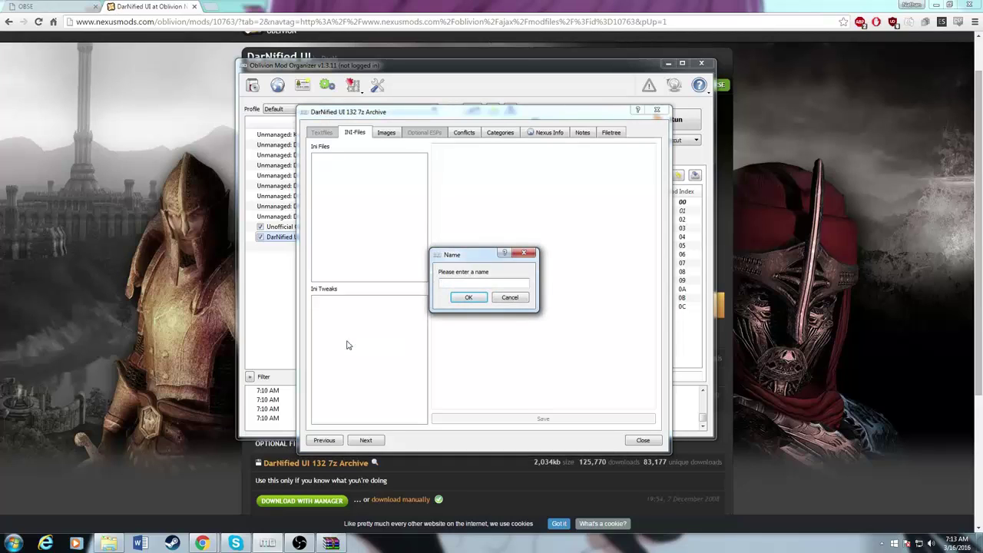
type("Fonts")
key("Return")
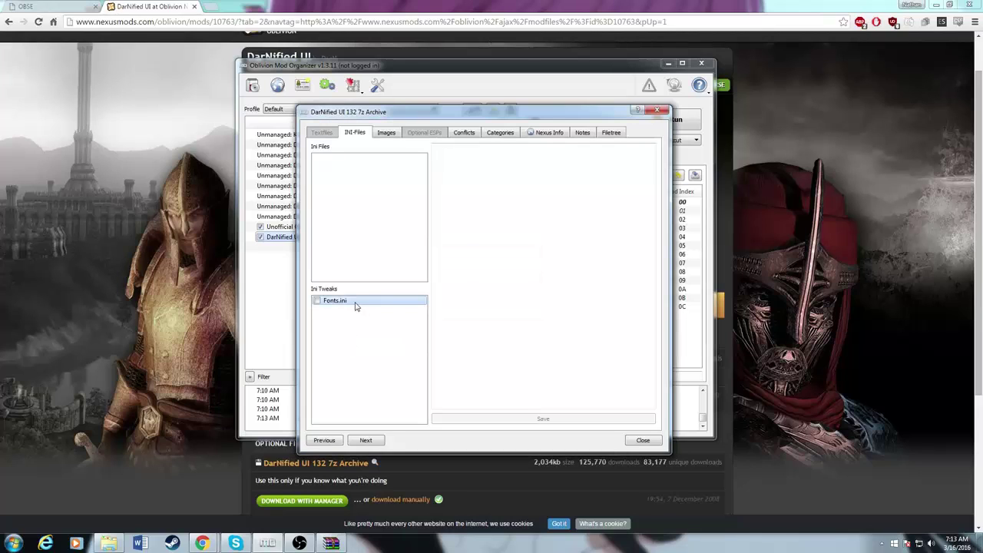
- Expand the fonts and custom_files\fonts folders in the file tree and recheck the font preview
left_click(612, 136)
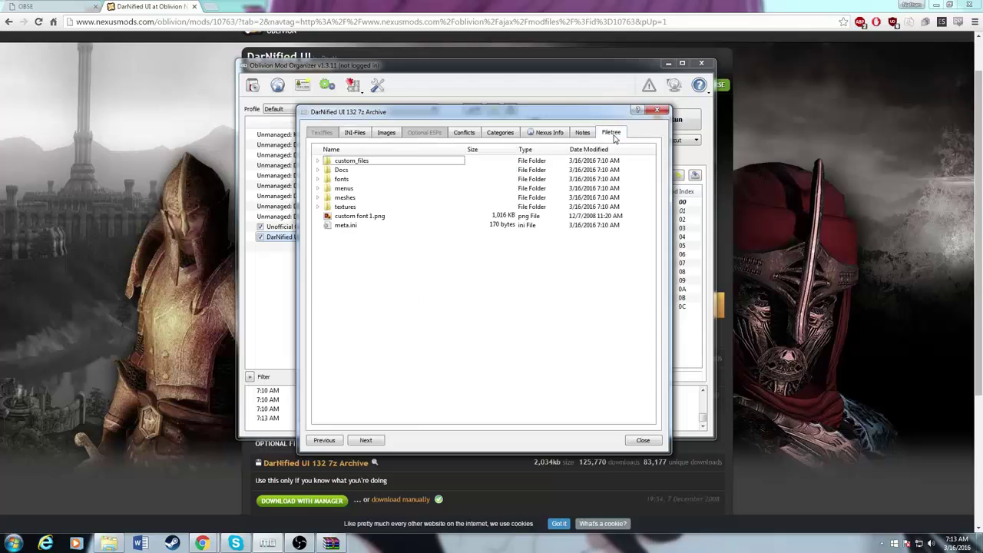
left_click(318, 179)
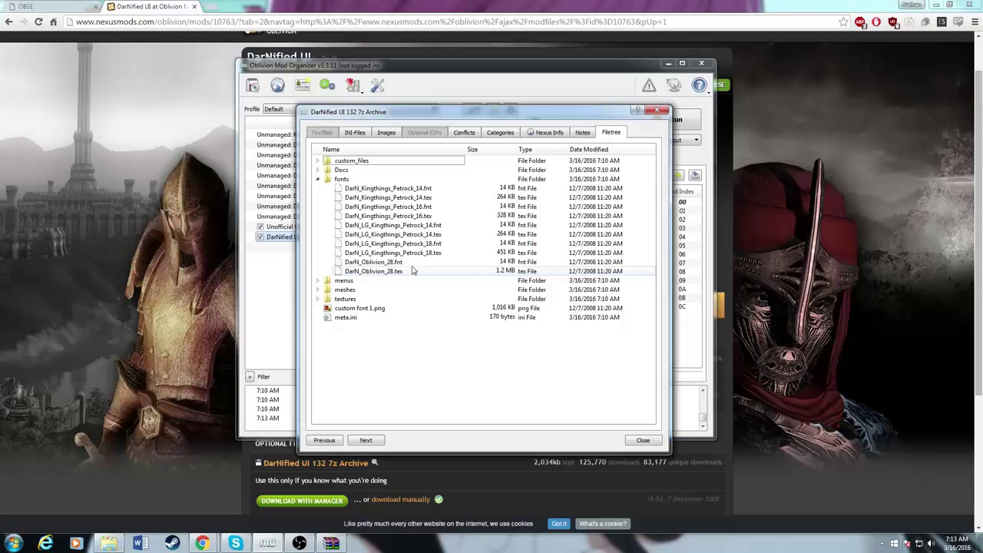
left_click(317, 160)
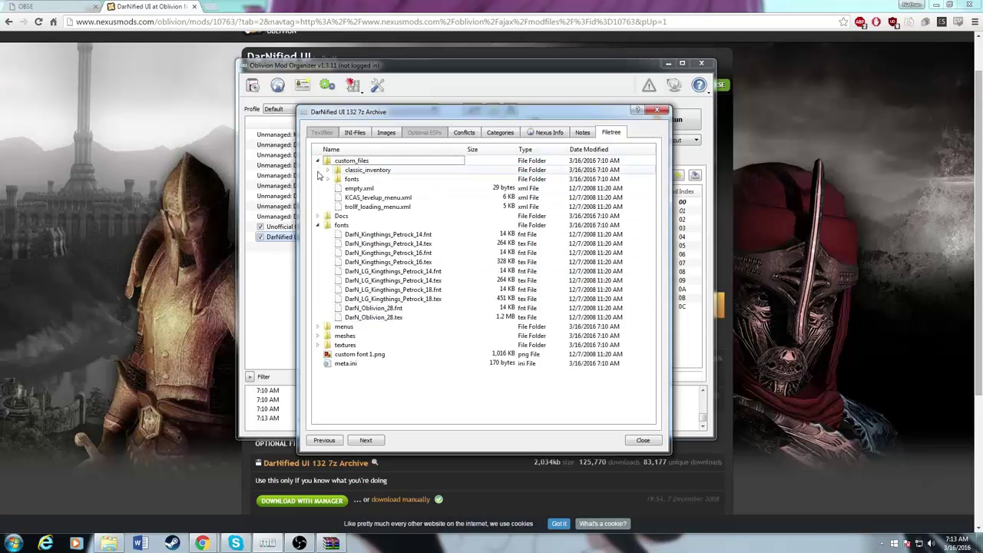
left_click(328, 179)
scroll(420, 273, "down", 5)
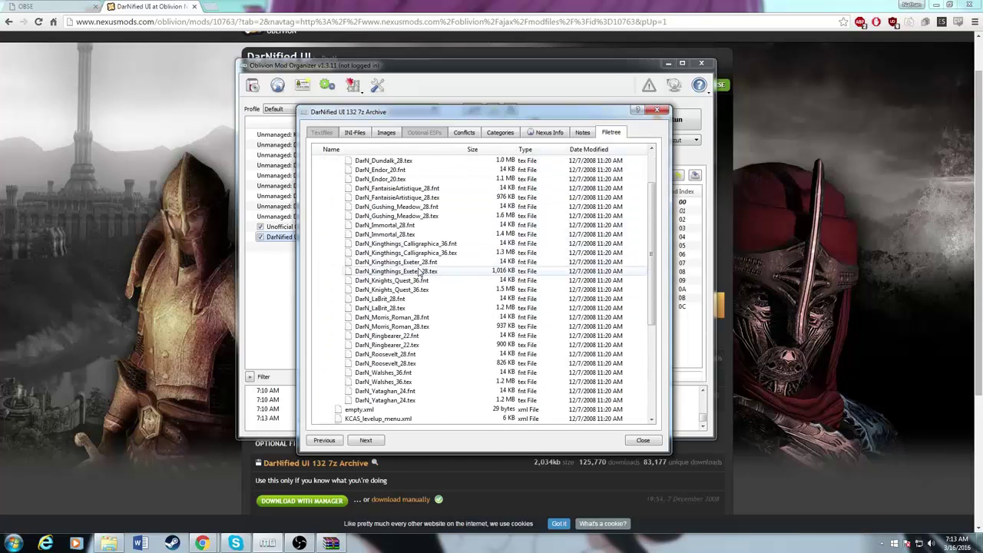
left_click(387, 133)
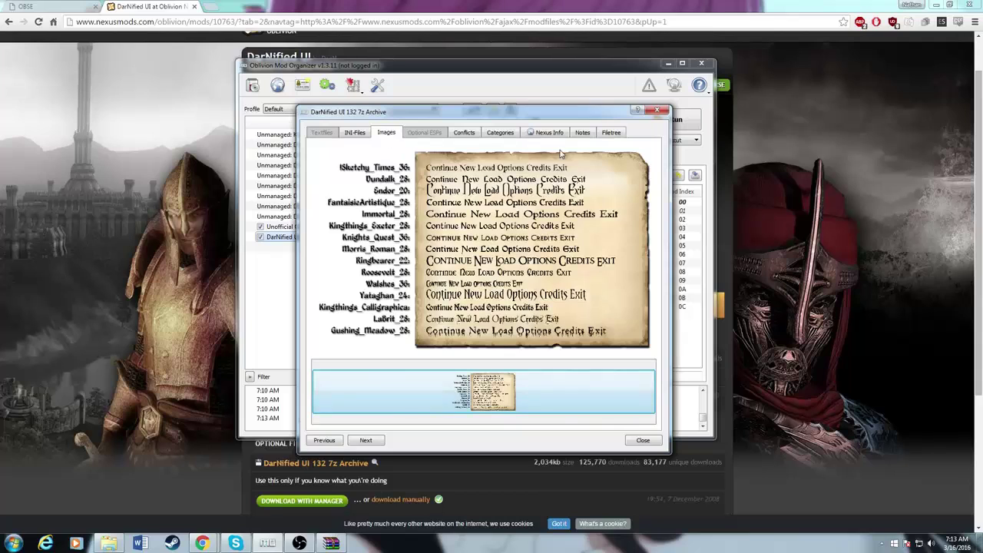
left_click(610, 132)
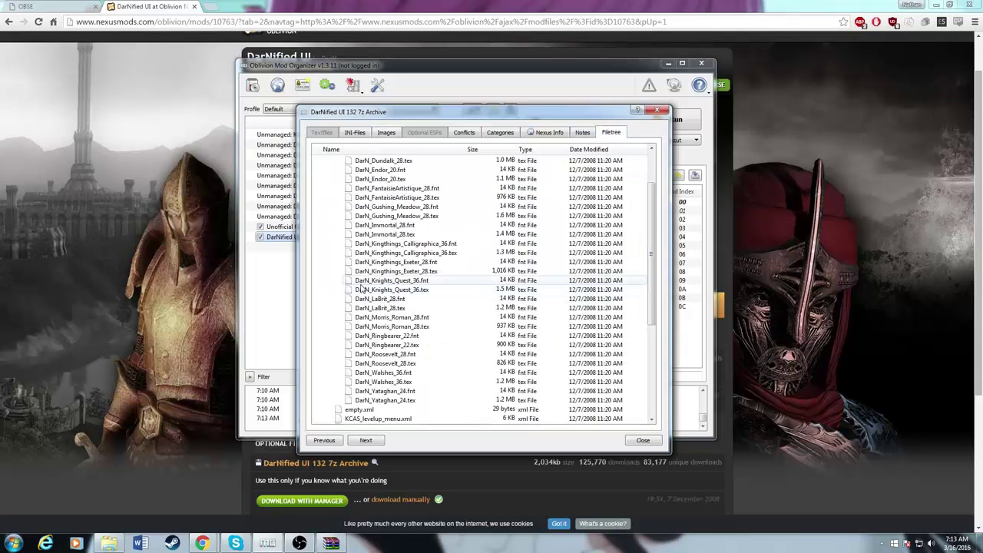
left_click(163, 301)
- Select the Normal fonts [Fonts] block in the DarNified UI description's 7z Install notes
left_click(266, 269)
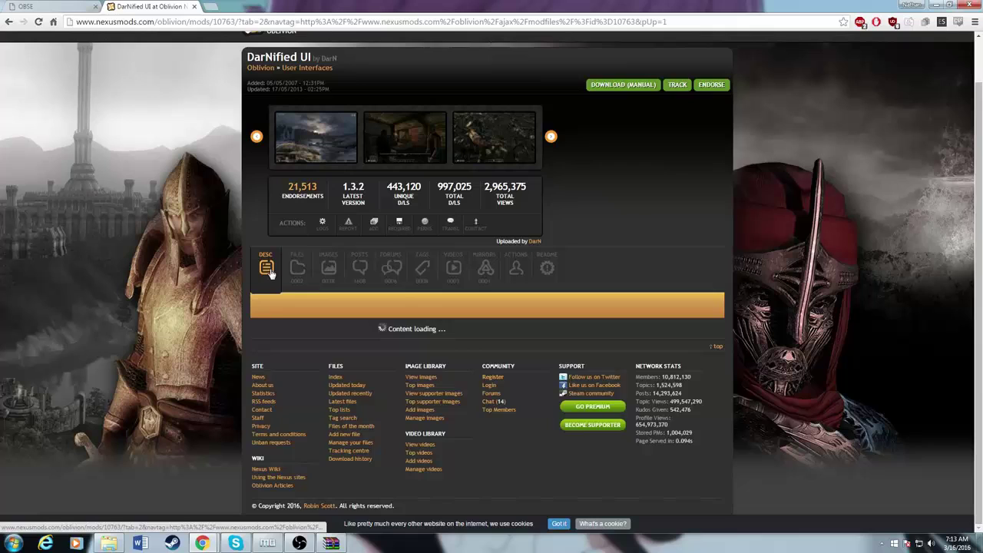
scroll(265, 282, "down", 3)
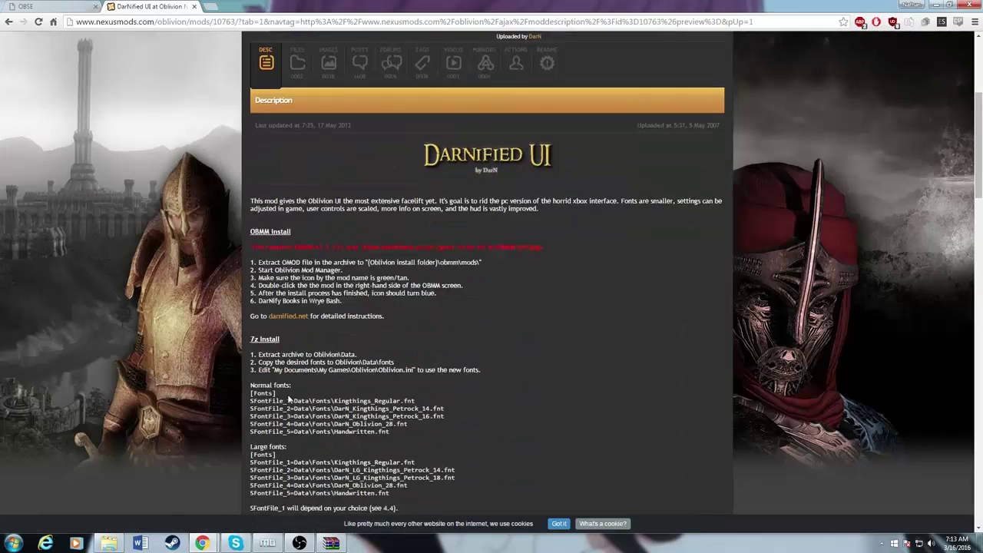
scroll(240, 353, "down", 1)
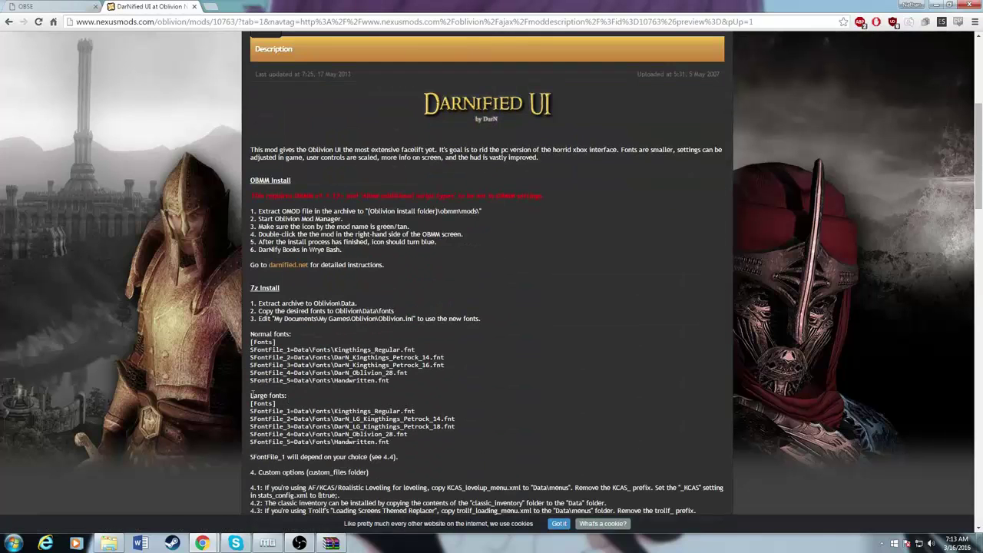
left_click_drag(251, 341, 403, 382)
key("ctrl+c")
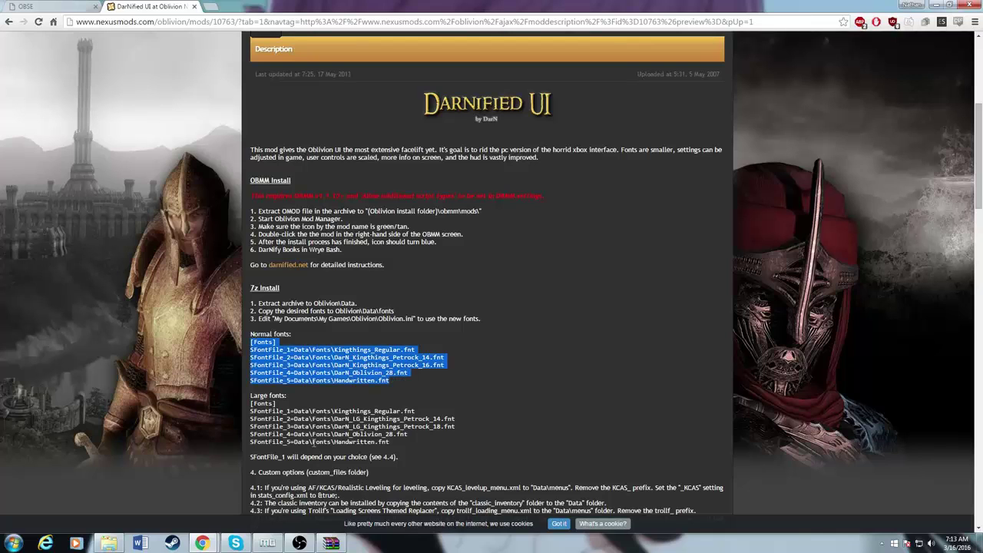
left_click(264, 544)
- Paste the copied [Fonts] block into the Fonts.ini tweak, enable it and save
left_click(356, 136)
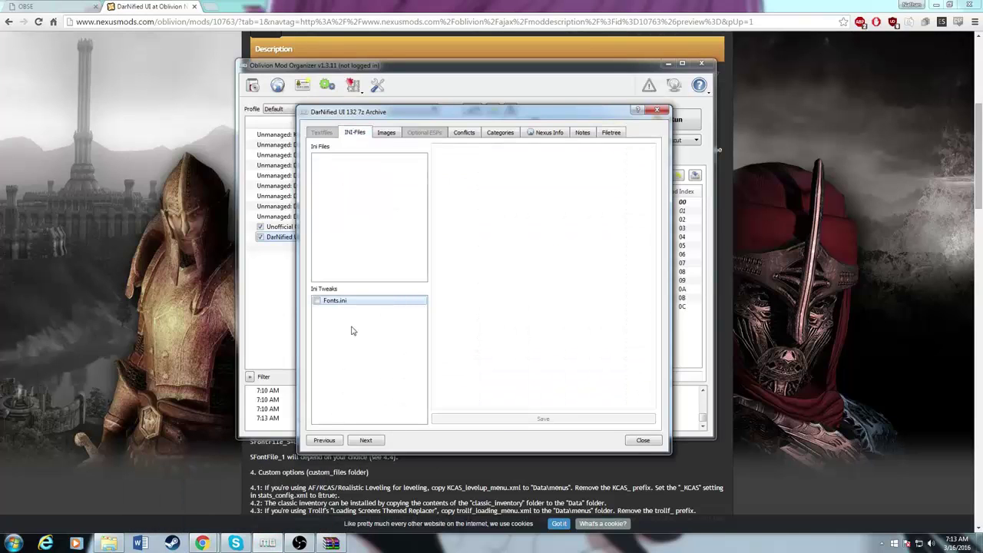
left_click(484, 237)
key("ctrl+v")
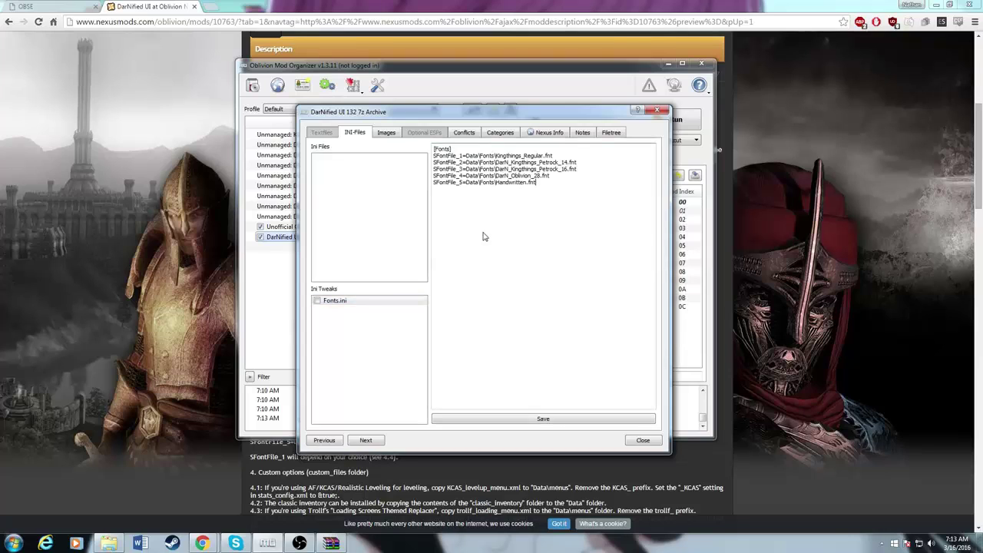
left_click(317, 301)
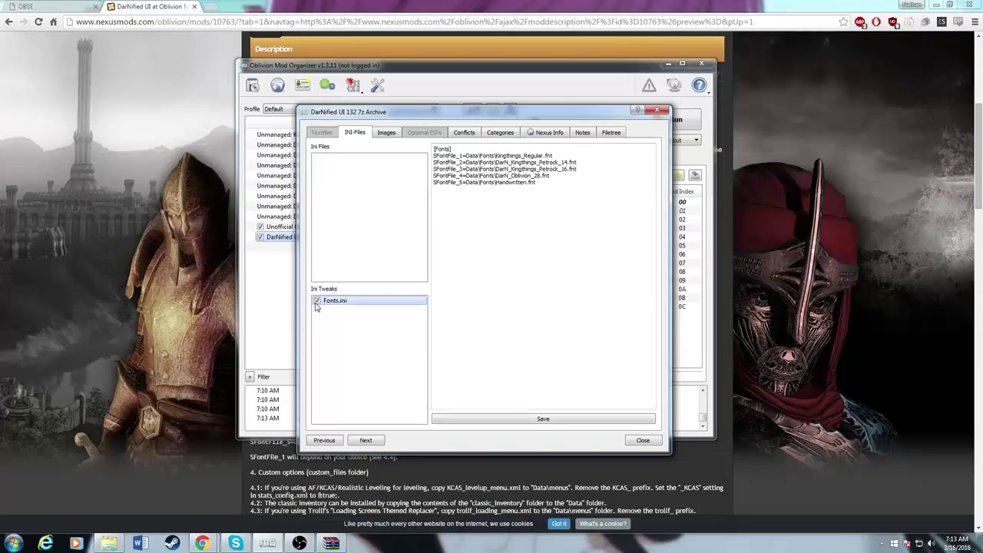
left_click(544, 419)
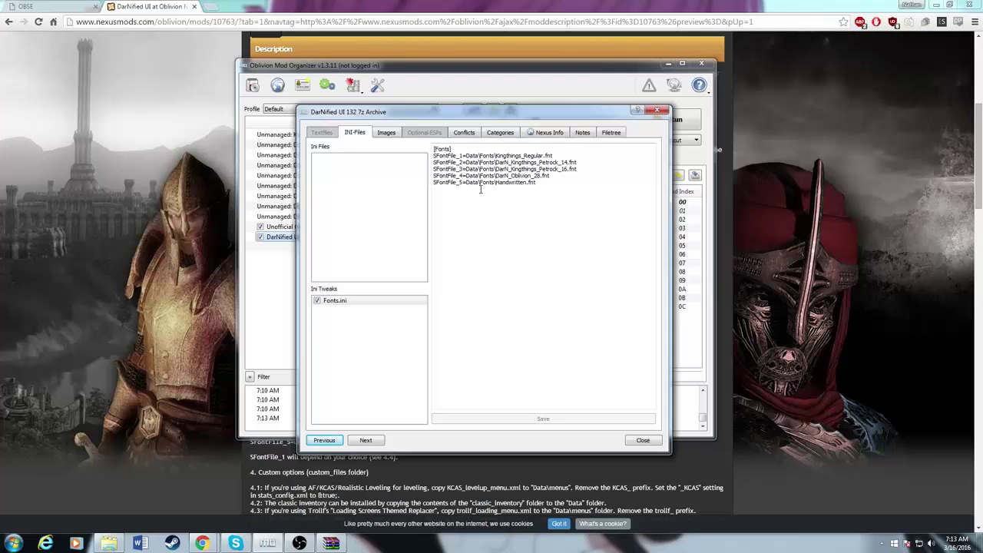
- Launch Oblivion through Mod Organizer and load the Imperial Prison autosave
left_click(639, 441)
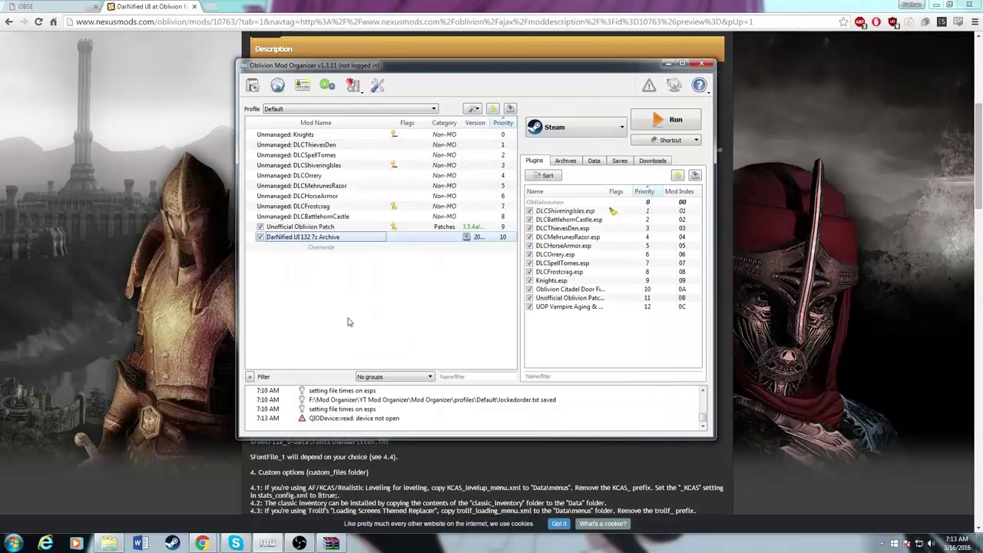
left_click(665, 123)
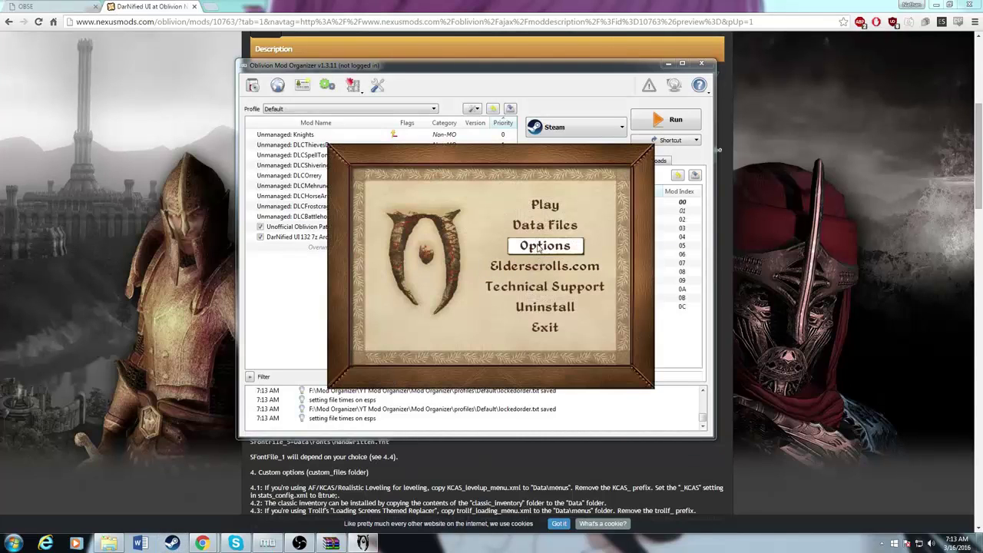
left_click(536, 246)
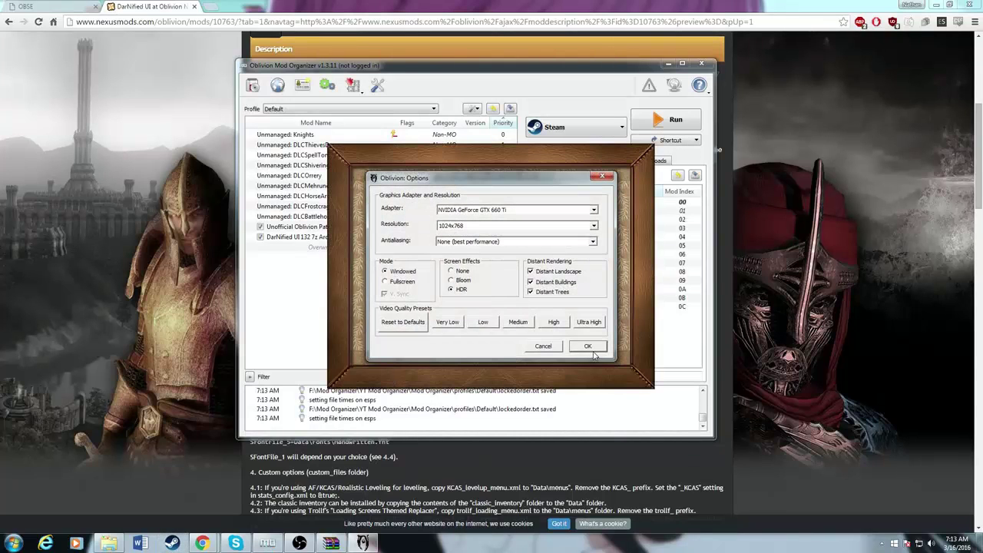
left_click(590, 347)
left_click(572, 207)
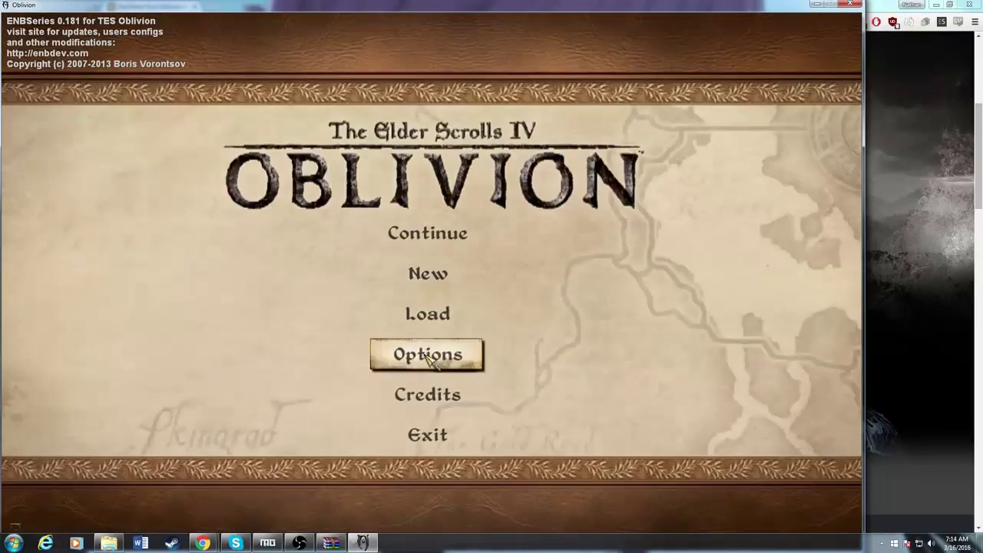
left_click(430, 316)
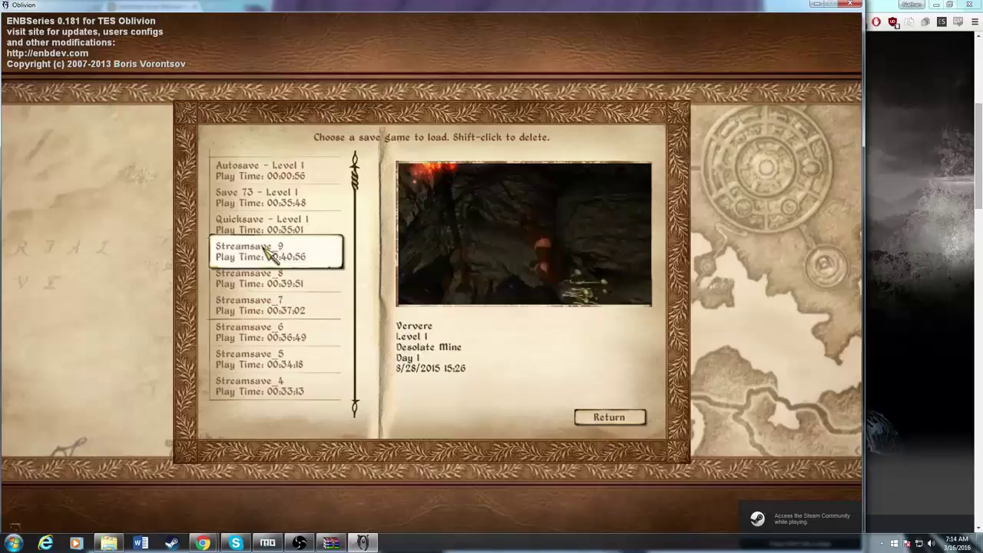
left_click(286, 183)
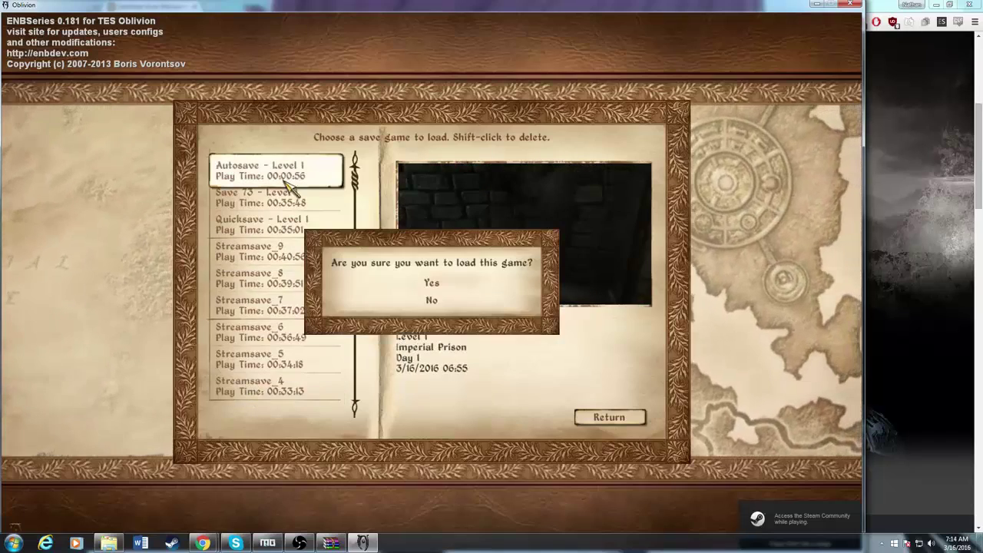
left_click(431, 285)
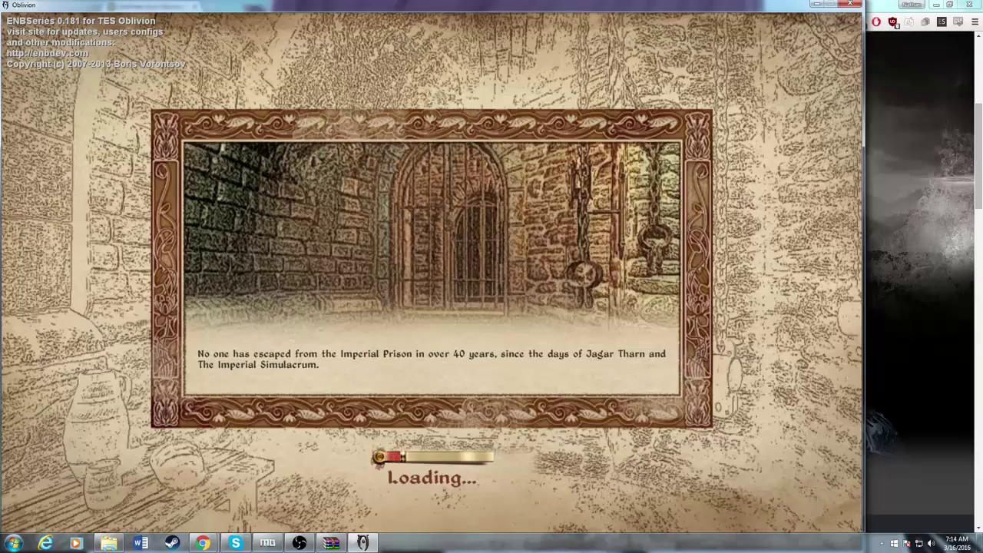
- Look over the character pages, inventory and local map in the new interface, then choose Quit
key("Tab")
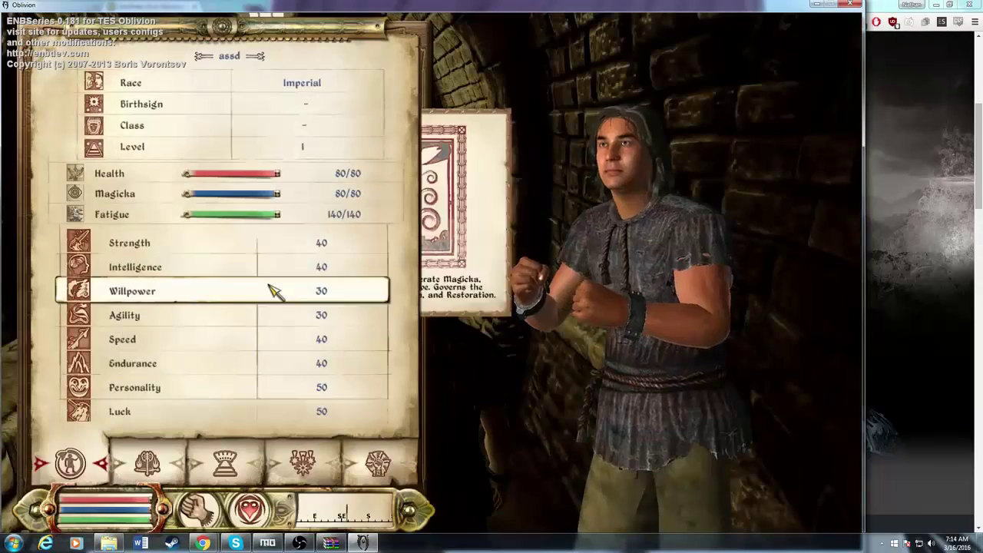
left_click(148, 463)
left_click(148, 463)
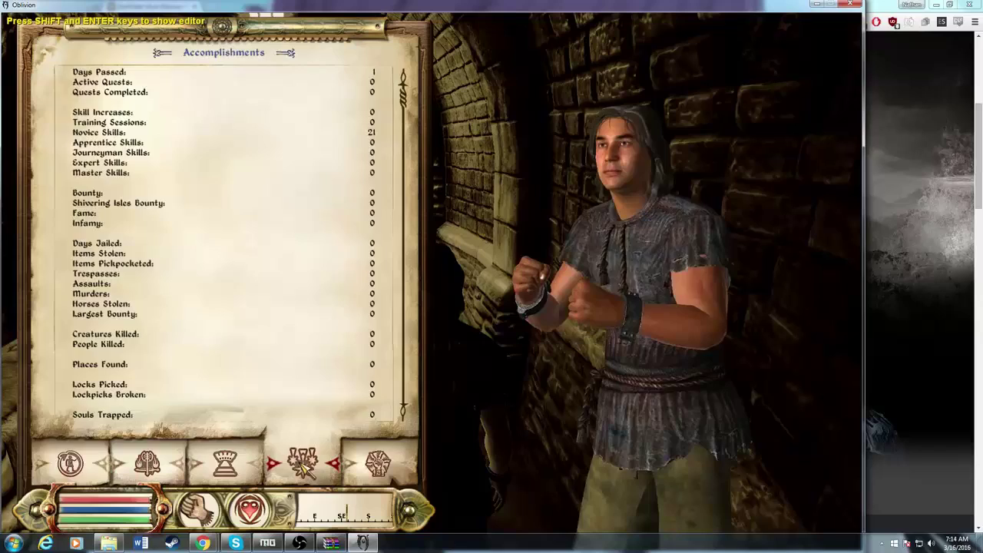
left_click(70, 463)
mouse_move(220, 241)
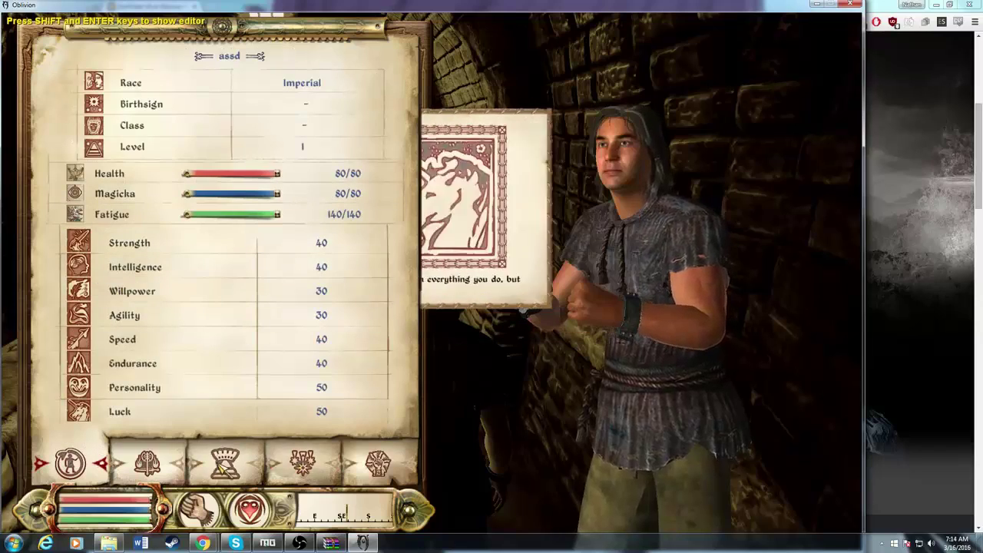
left_click(198, 509)
left_click(316, 519)
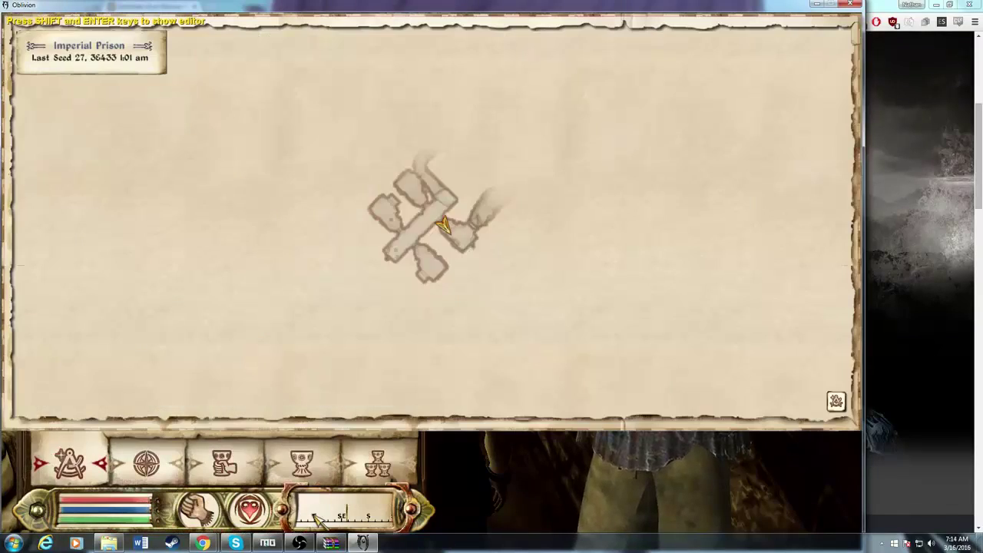
key("F1")
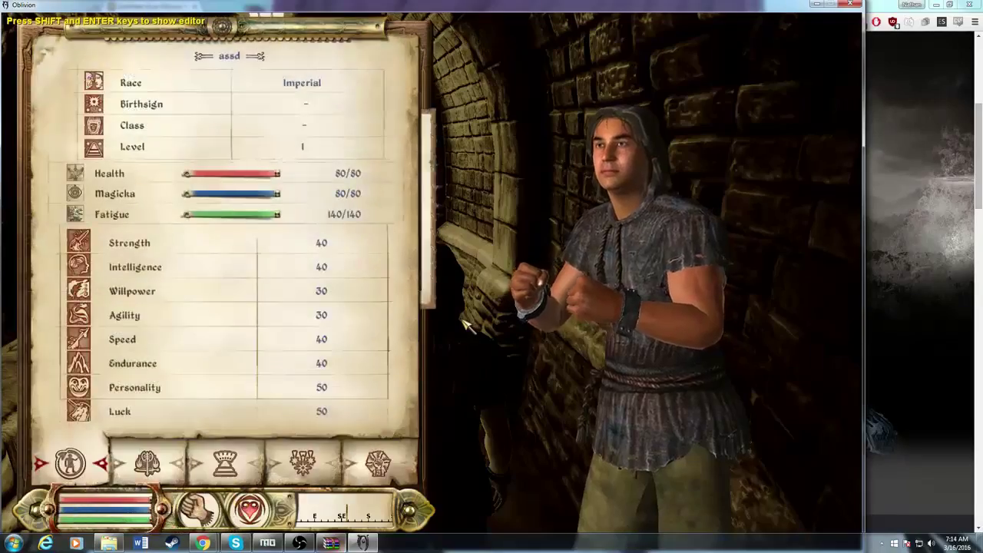
key("Tab")
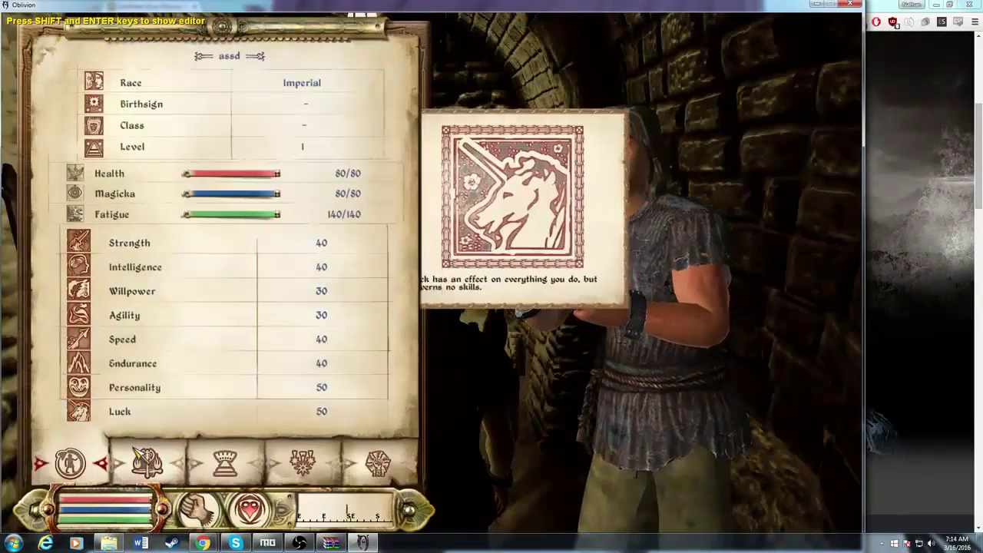
key("Tab")
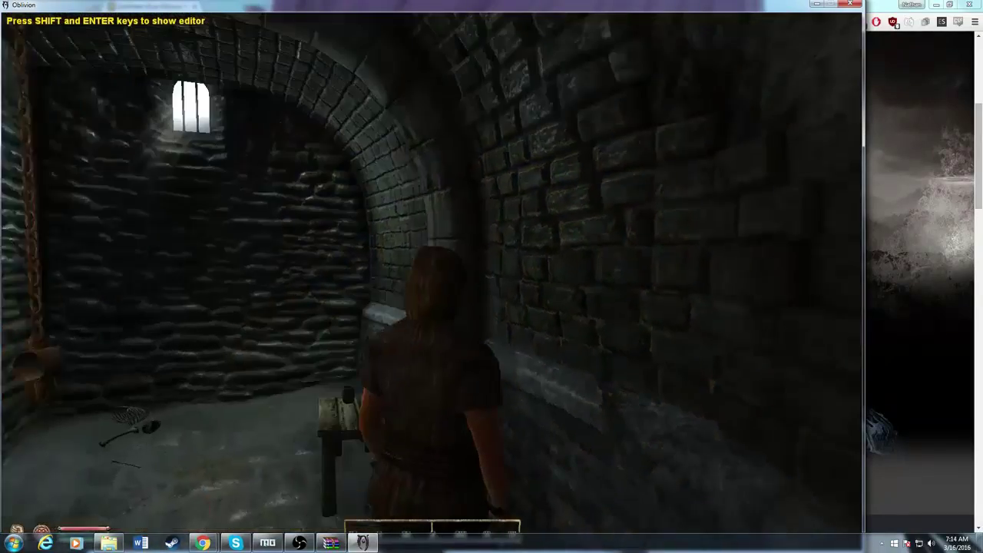
key("Escape")
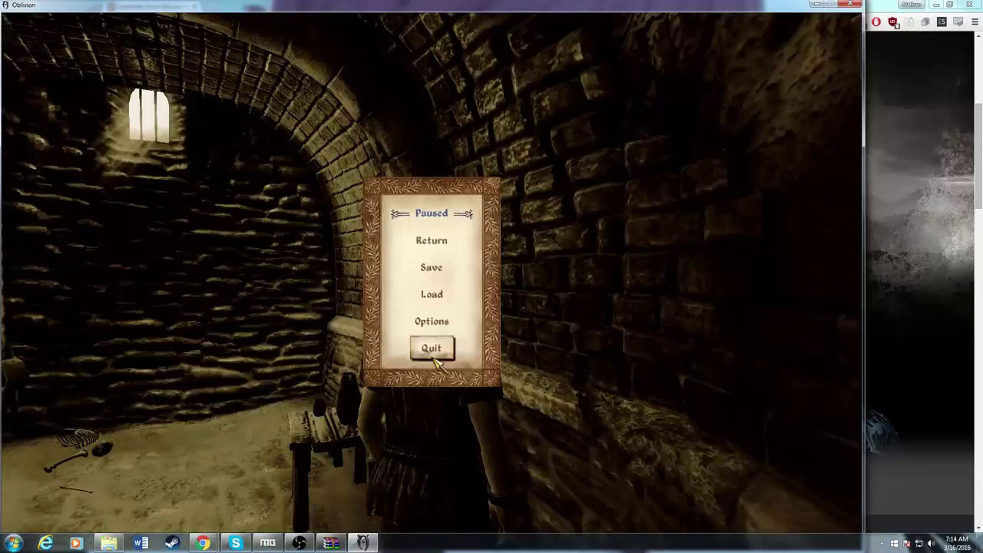
left_click(431, 349)
- Open DarNified UI's information and inspect the Fonts.ini tweak's [Fonts] header and font file lines
left_click(443, 320)
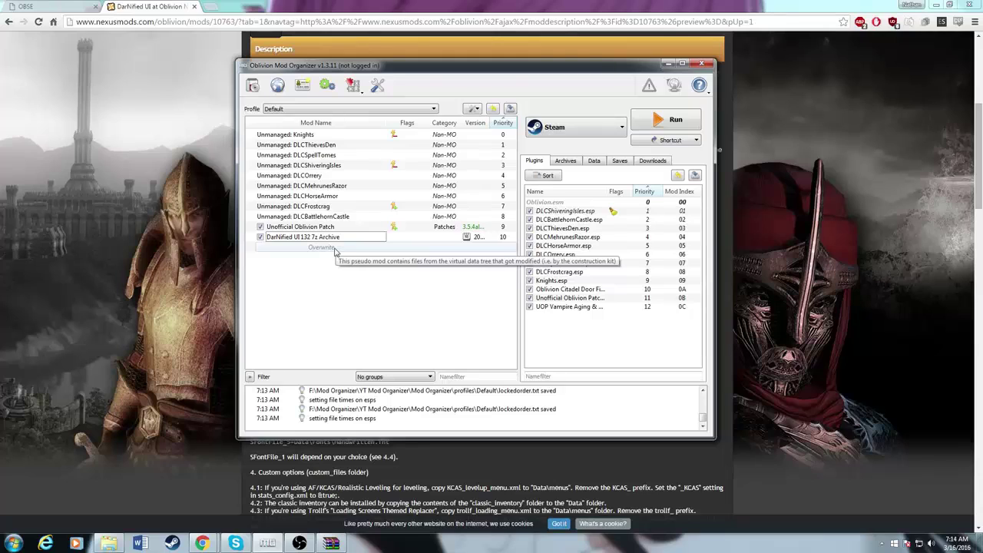
right_click(338, 233)
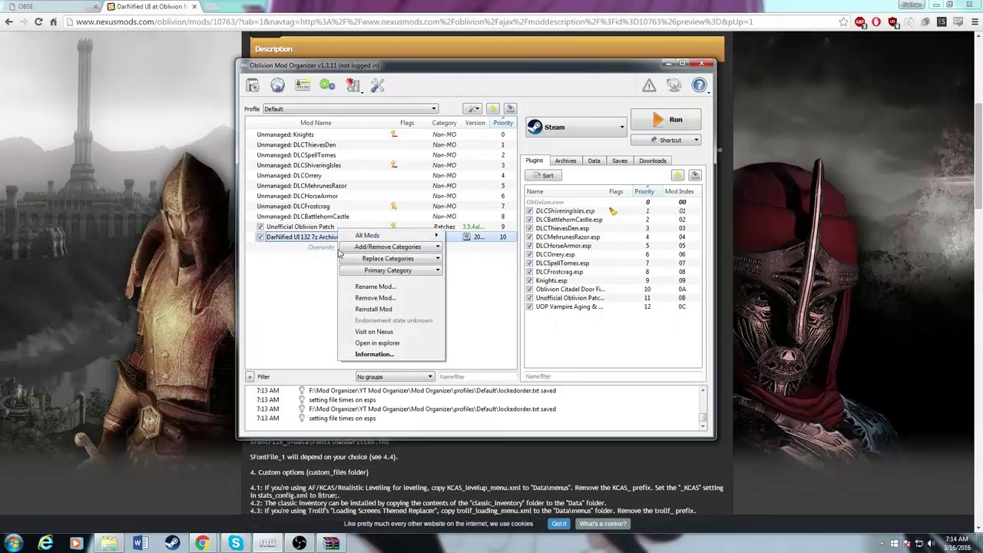
left_click(373, 355)
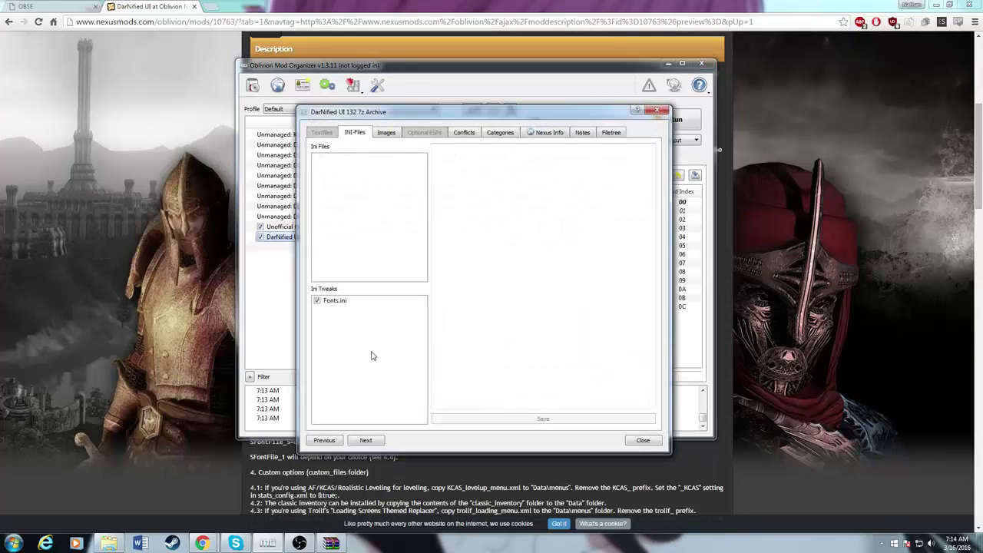
left_click(327, 300)
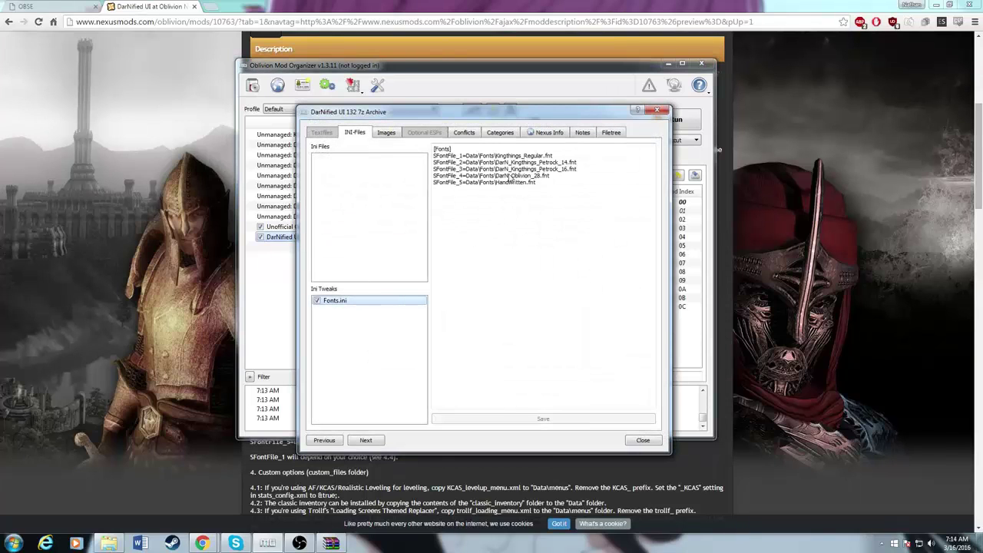
left_click_drag(432, 152, 458, 156)
left_click(455, 156)
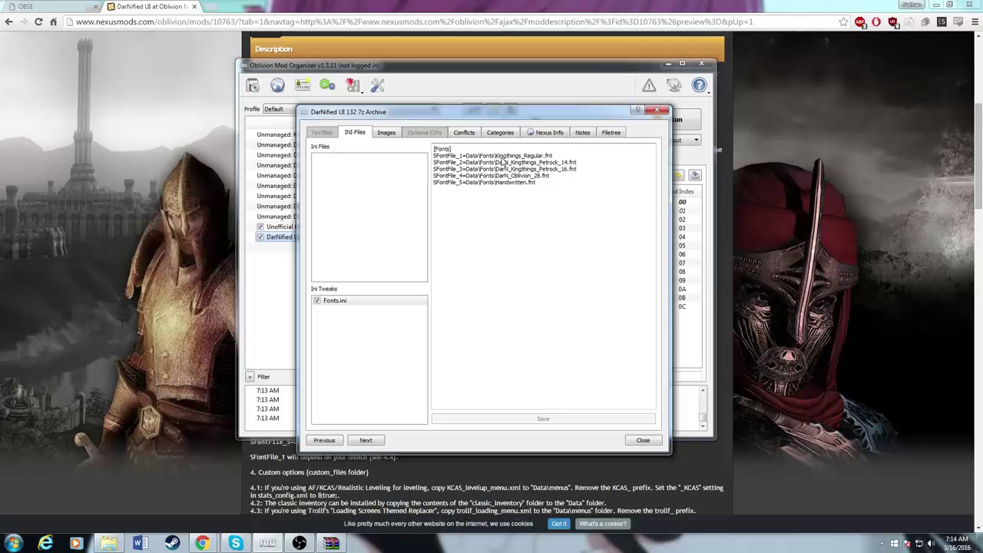
left_click_drag(498, 158, 509, 170)
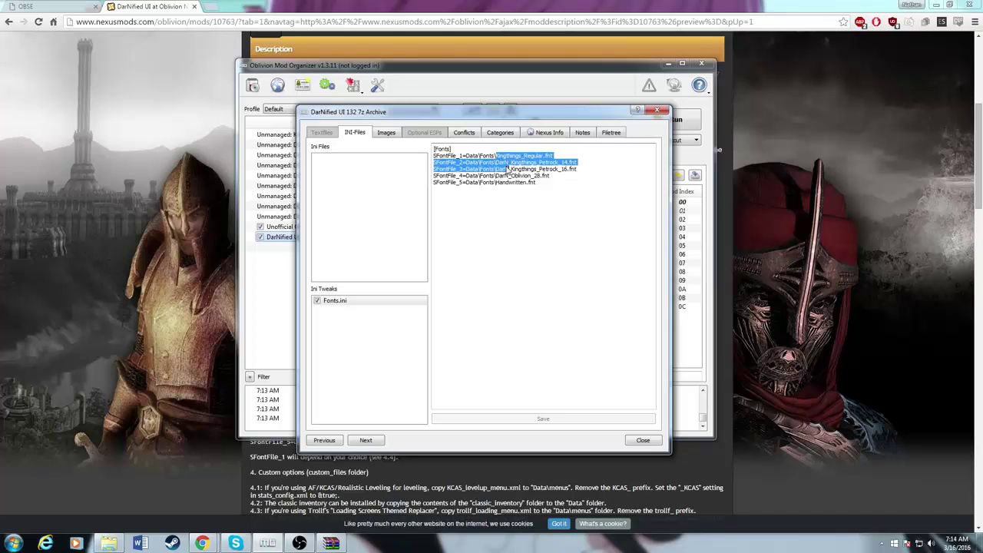
left_click(589, 197)
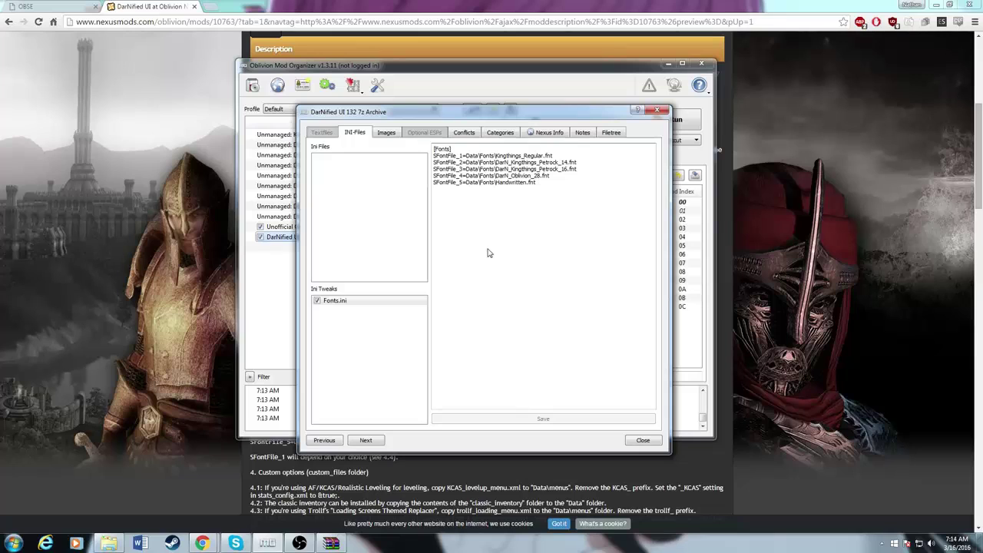
- Compare the font preview images with Fonts.ini, selecting text in the fourth and fifth entries
left_click(387, 134)
left_click(448, 382)
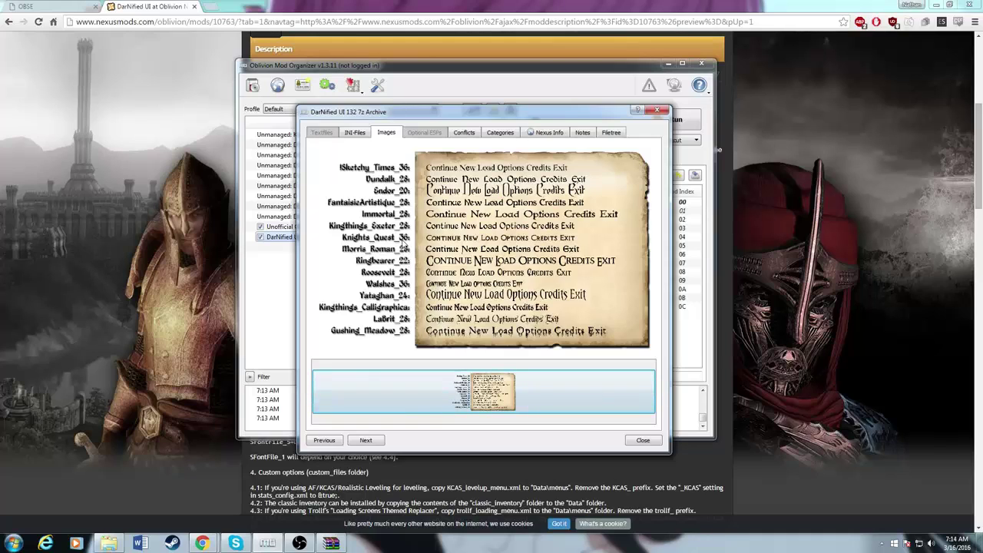
left_click(349, 135)
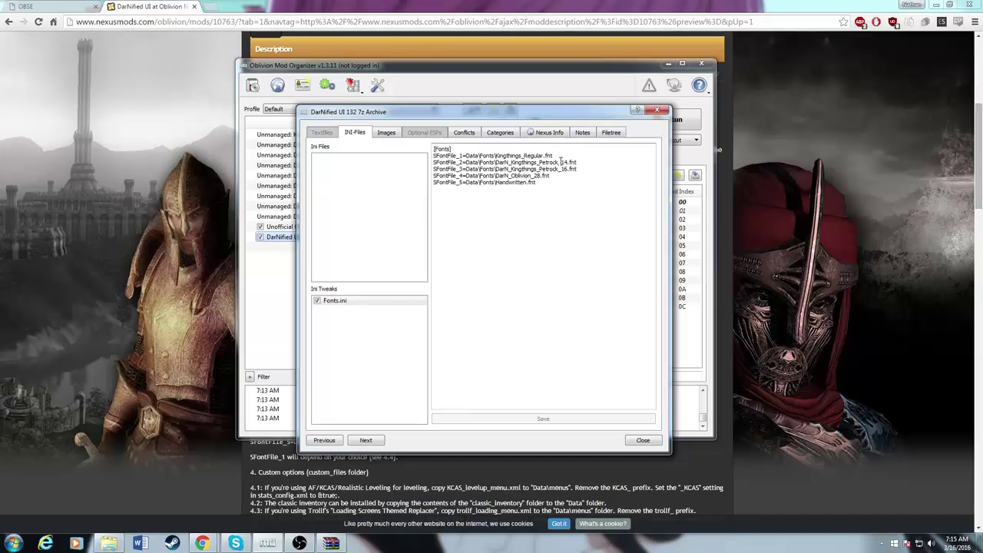
left_click(390, 134)
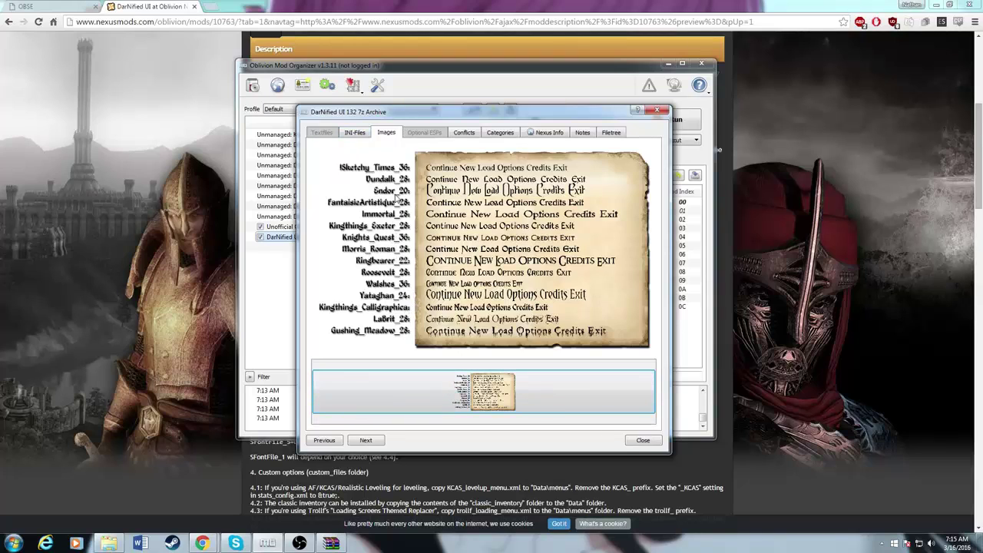
left_click(364, 134)
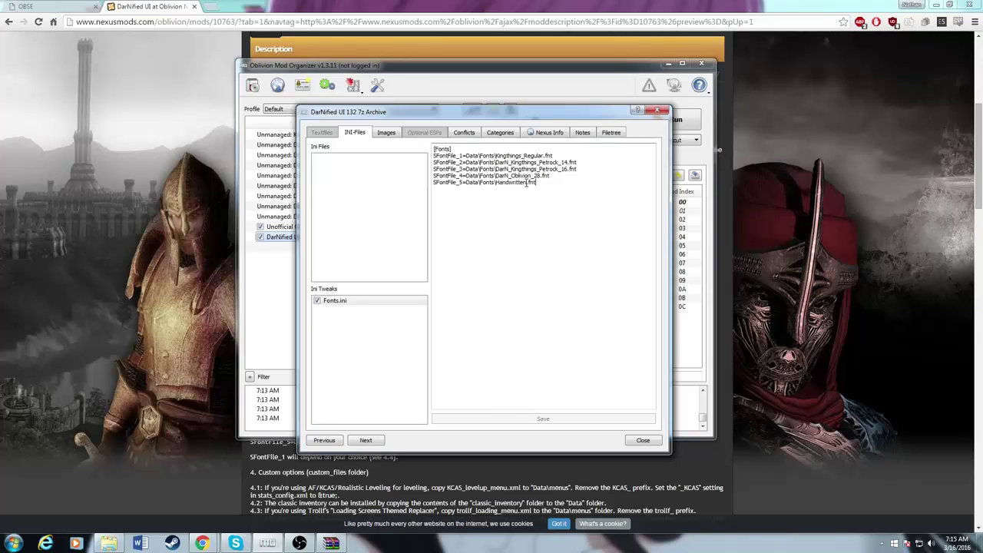
left_click_drag(529, 176, 519, 176)
double_click(522, 182)
left_click(532, 183)
- Drag DarN_Gushing_Meadow_28.fnt and .tex from custom_files\fonts into the top-level fonts folder
left_click(611, 132)
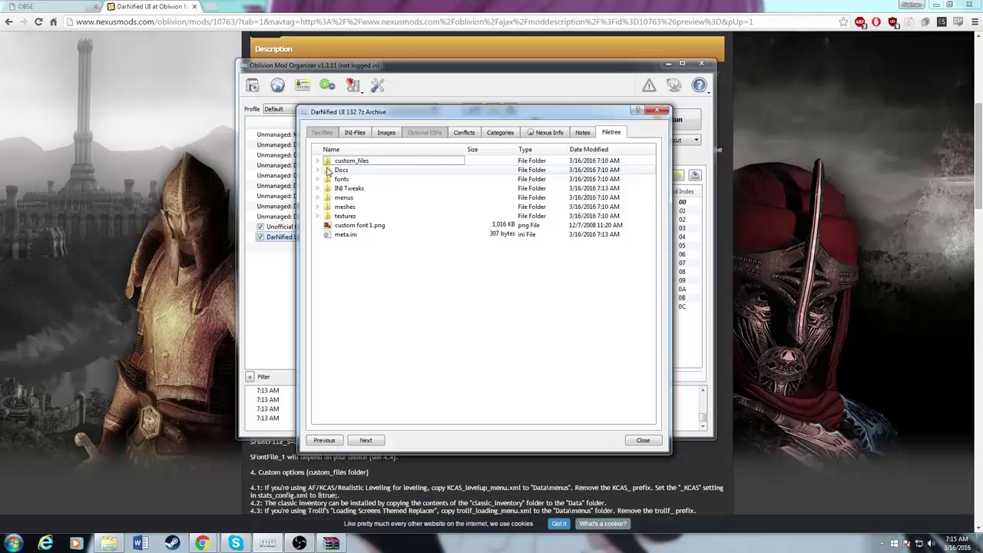
left_click(385, 133)
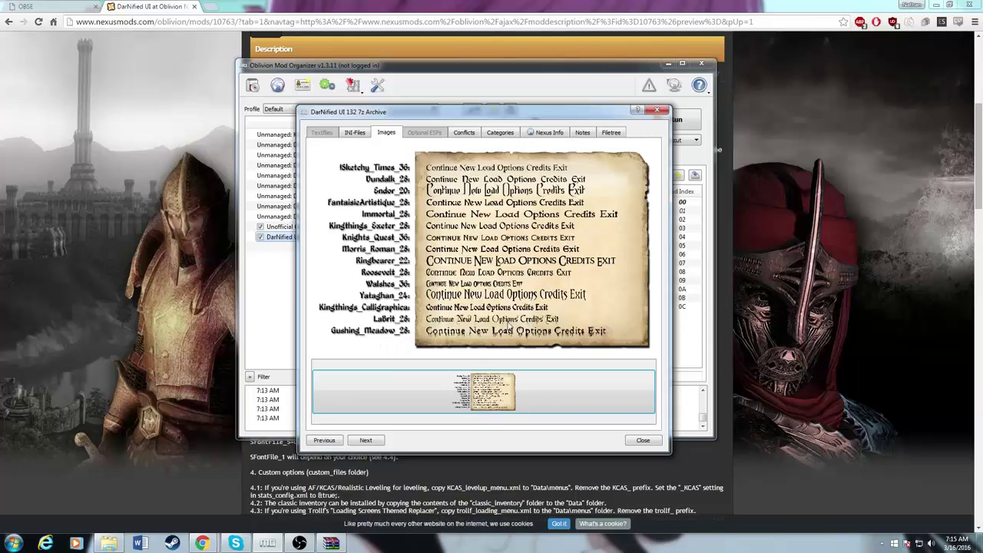
left_click(611, 133)
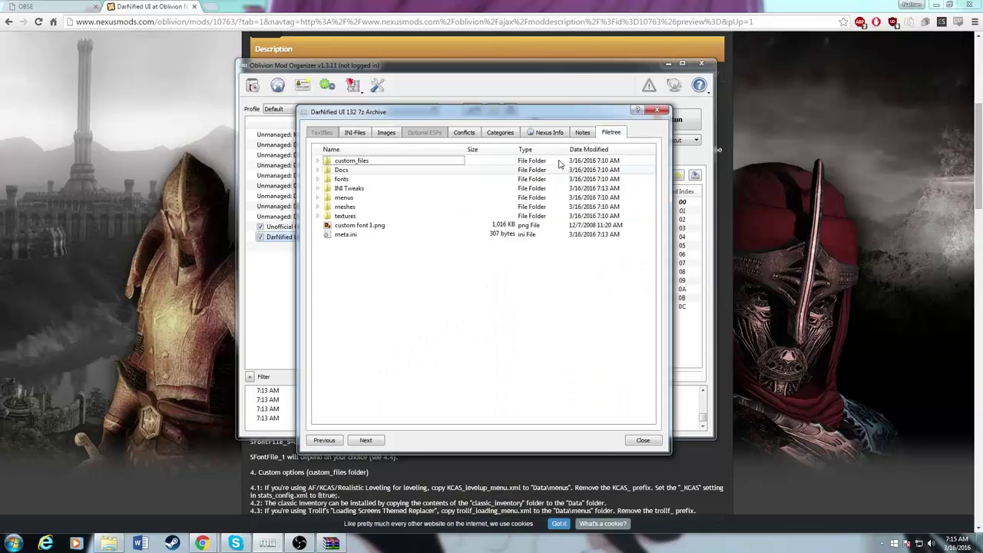
left_click(318, 161)
left_click(328, 178)
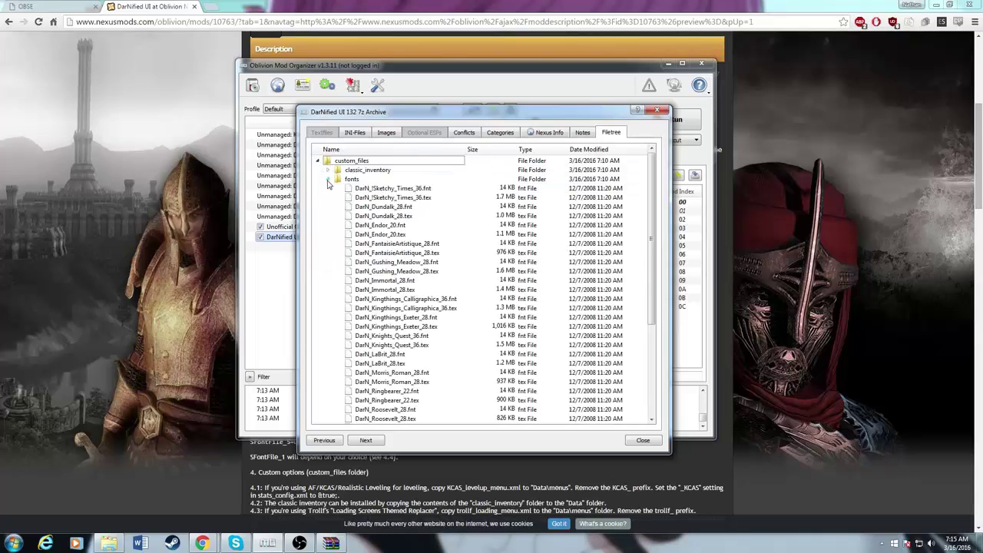
left_click(389, 270)
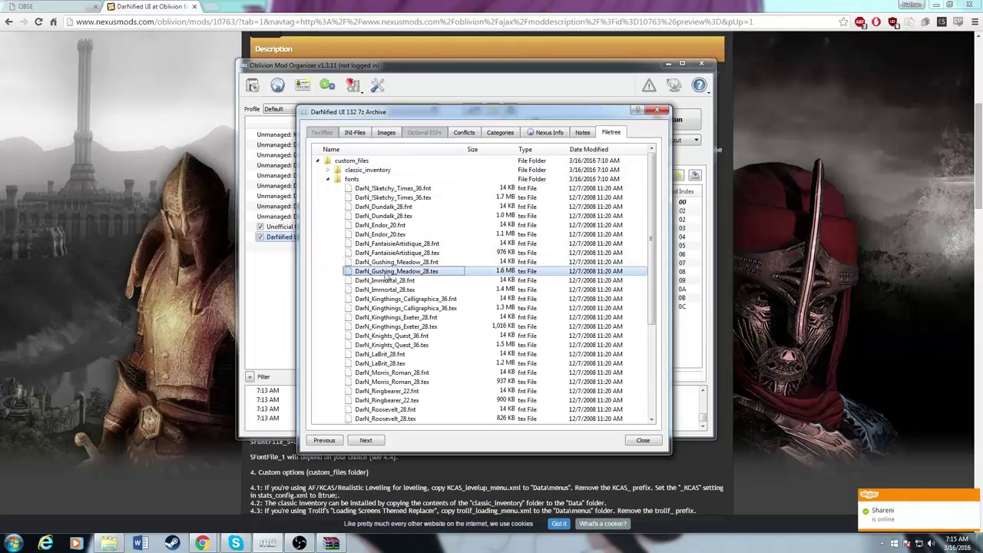
left_click(389, 265, "ctrl")
left_click_drag(390, 269, 306, 367)
- Expand the main fonts folder and confirm both DarN_Gushing_Meadow_28 files are there
scroll(318, 217, "up", 5)
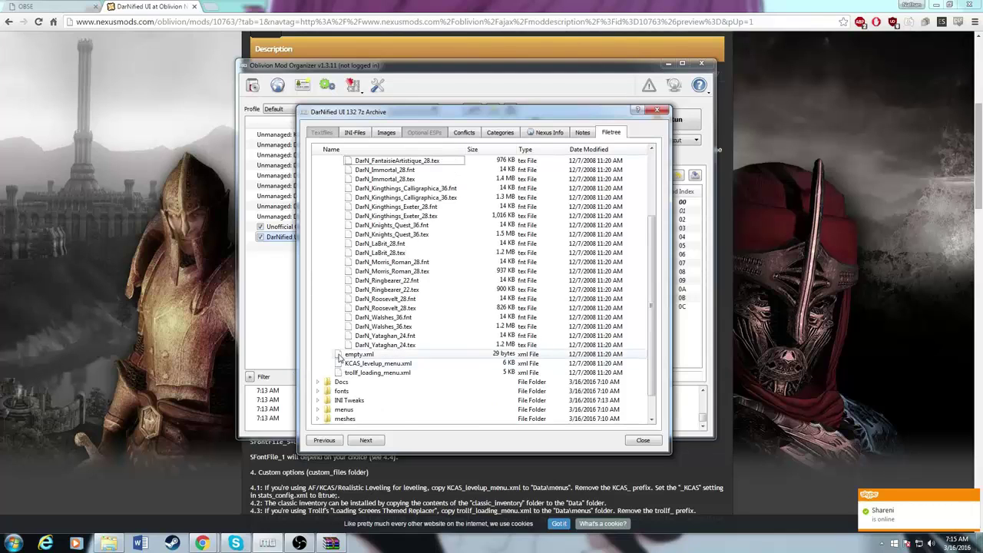
scroll(319, 217, "down", 5)
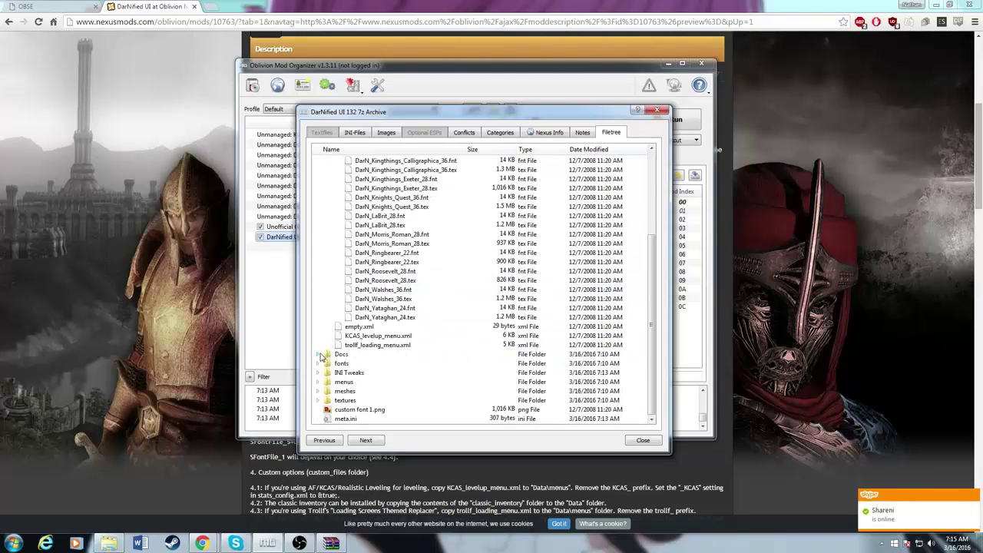
left_click(317, 345)
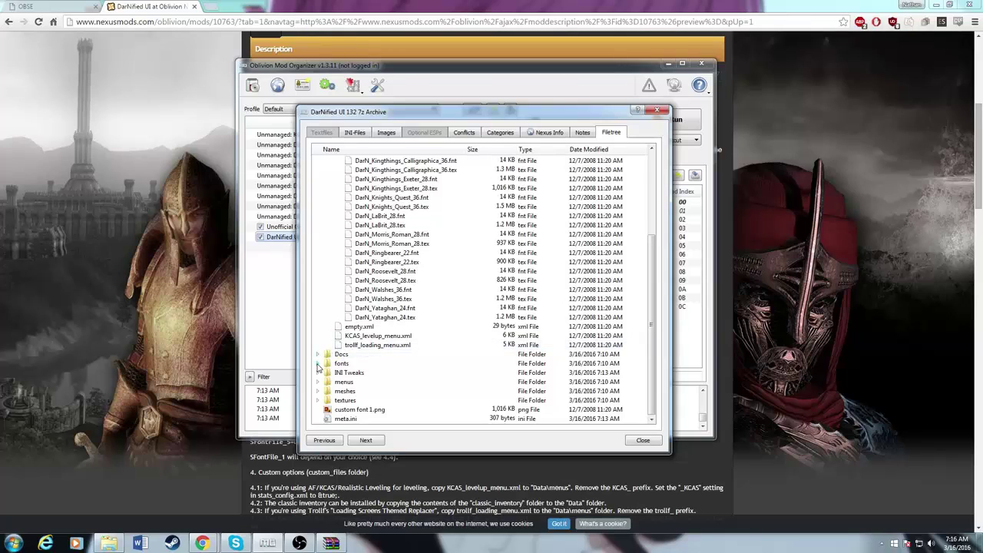
left_click(318, 364)
scroll(326, 370, "down", 4)
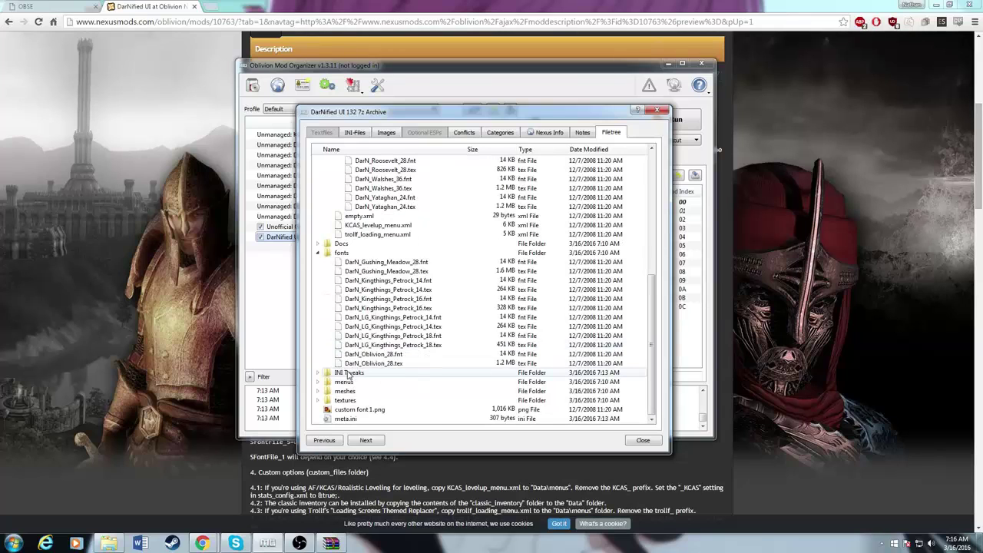
left_click(397, 263)
left_click(398, 271)
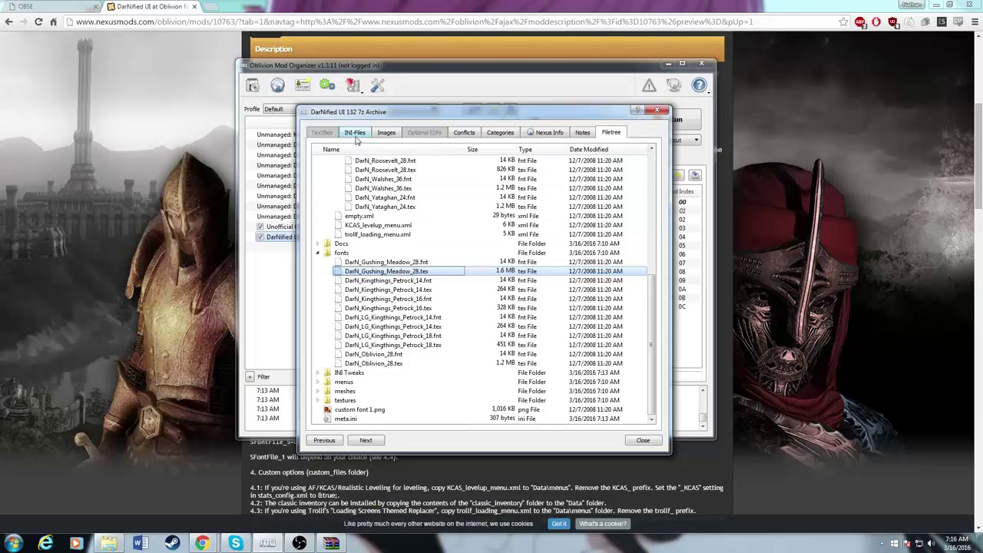
- In Fonts.ini, replace Kingthings_Regular in the SFontFile_1 line with DarN_Gushing_Meadow_28
left_click(356, 135)
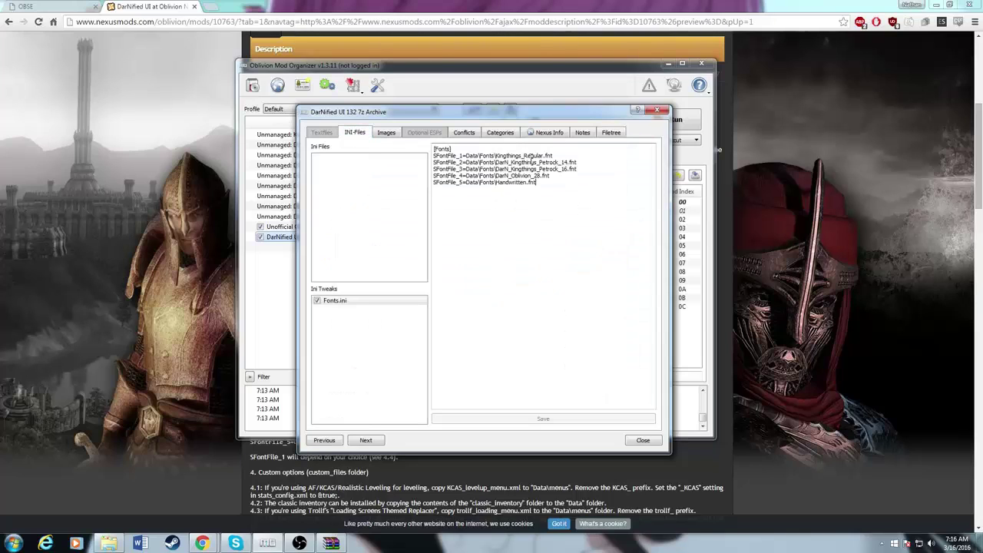
left_click_drag(542, 156, 503, 154)
key("BackSpace")
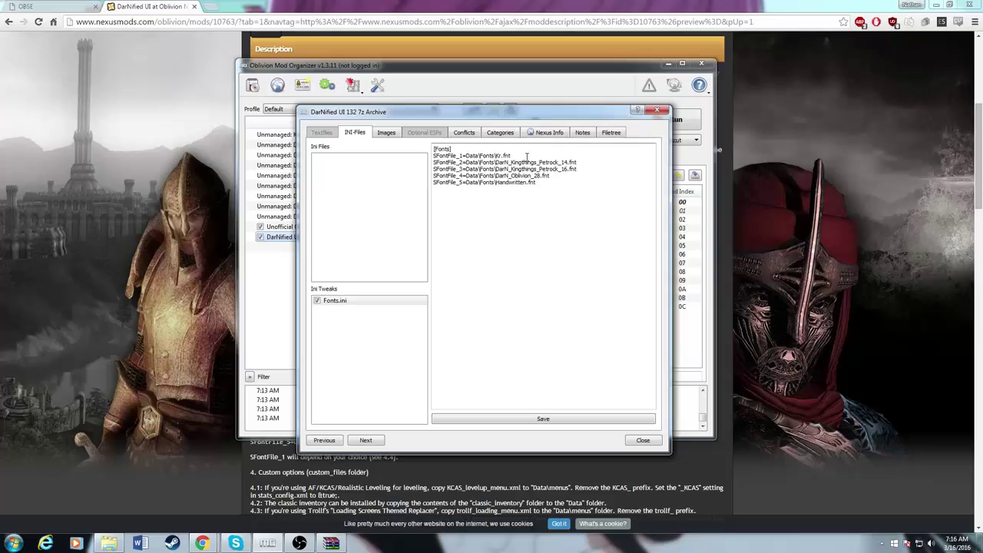
key("BackSpace")
type("Da")
key("BackSpace")
key("BackSpace")
key("BackSpace")
type("Gushing_Meadow_")
- Save Fonts.ini, review the Images, INI-Files and Filetree tabs, then close the dialog
left_click(457, 422)
left_click(393, 134)
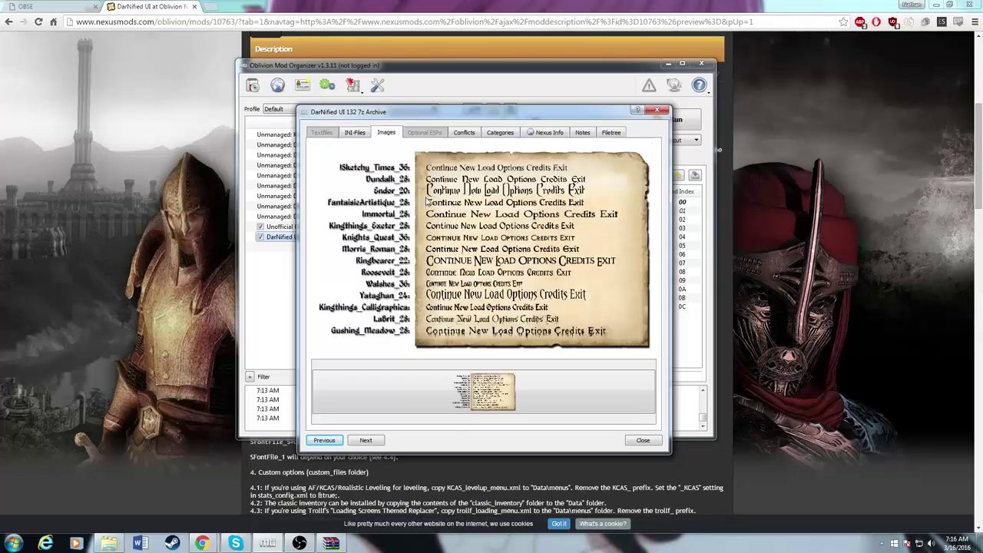
left_click(357, 134)
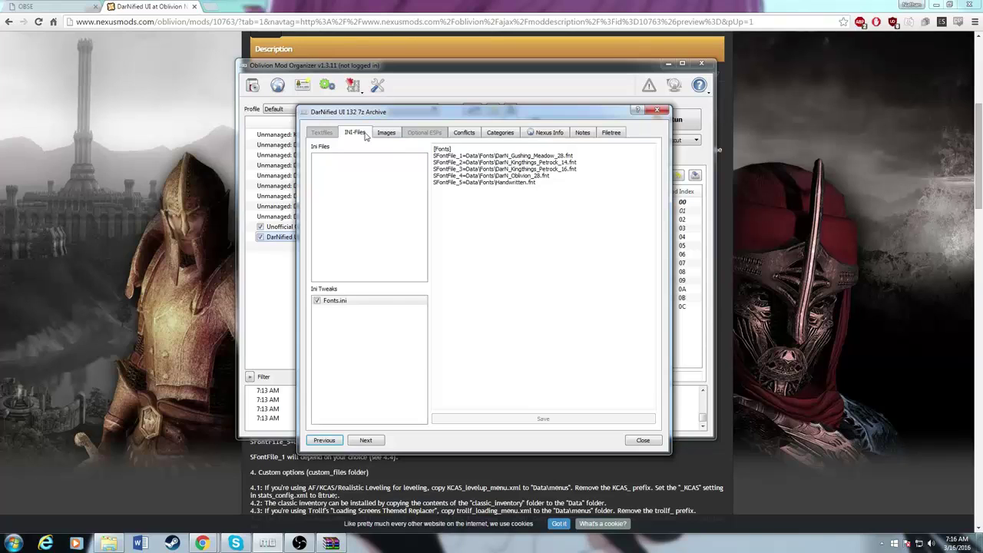
left_click(383, 134)
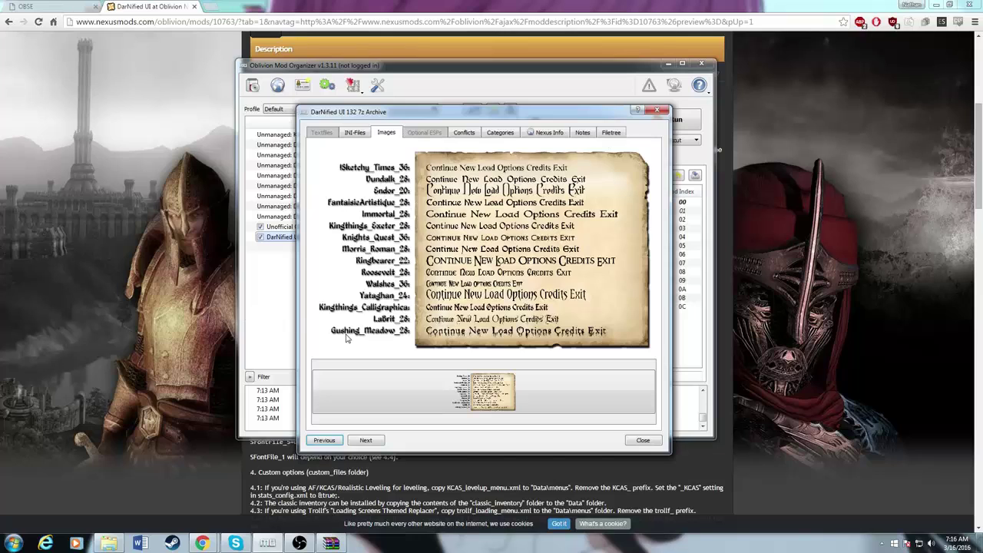
left_click(611, 132)
scroll(374, 253, "up", 8)
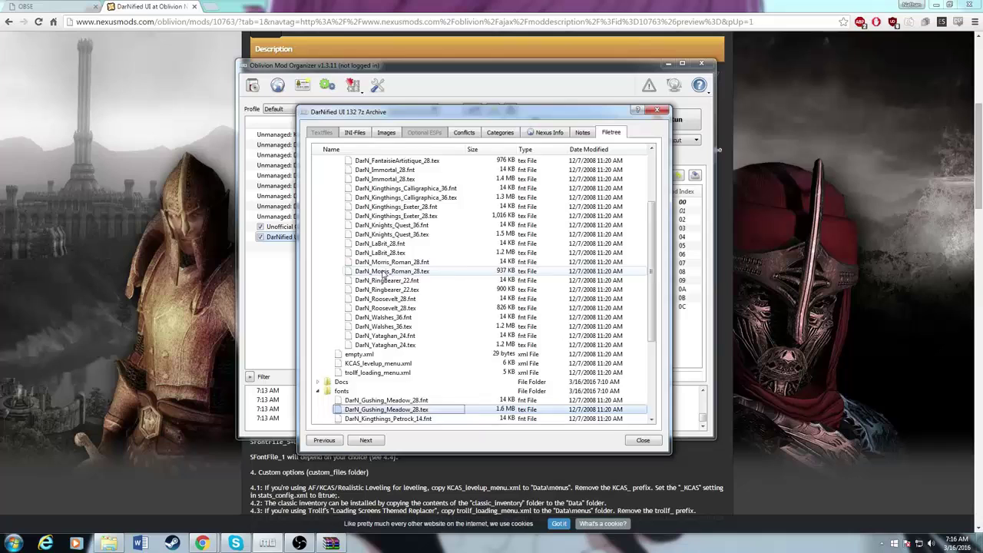
left_click(374, 234)
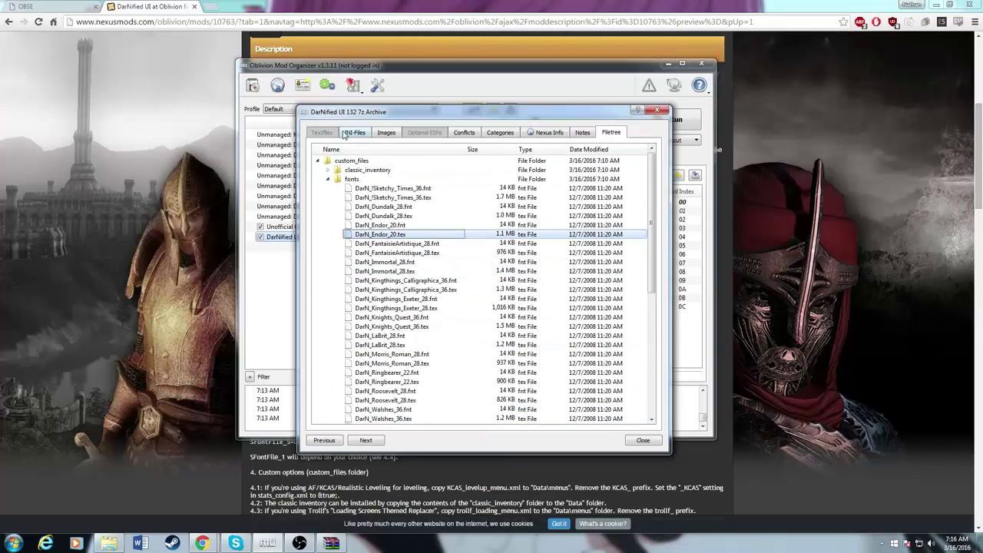
left_click(353, 133)
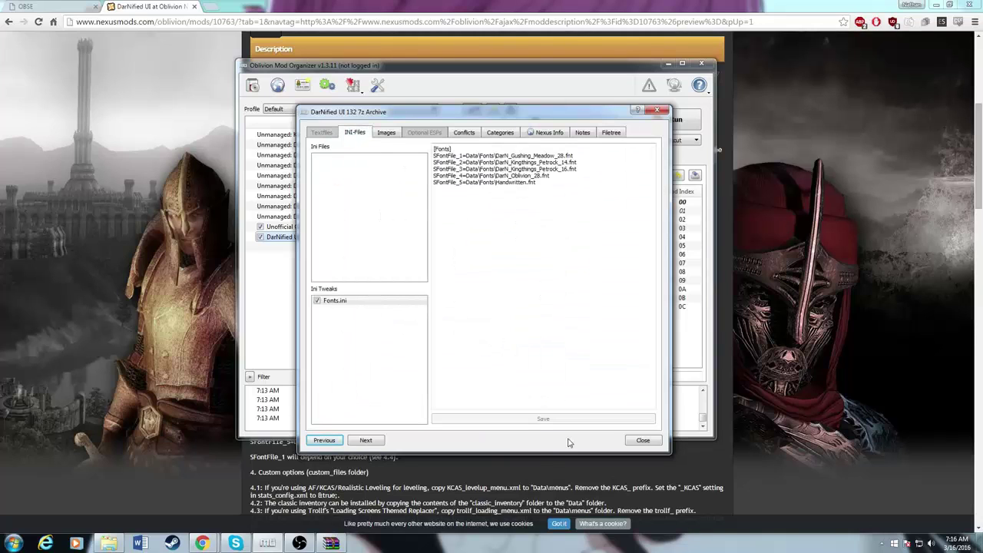
left_click(638, 441)
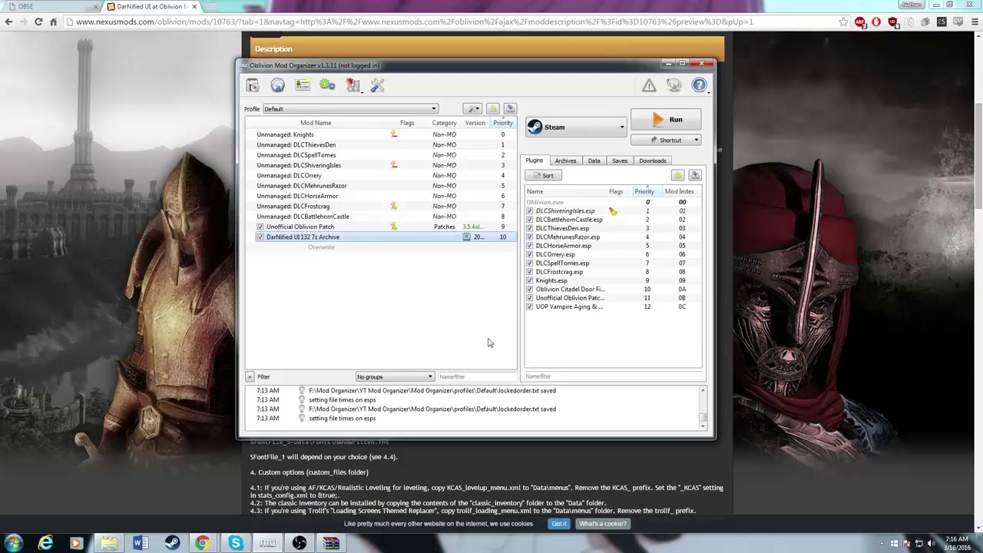
- Relaunch Oblivion, view the Load list in the Gushing Meadow font, return and choose Exit
left_click(665, 116)
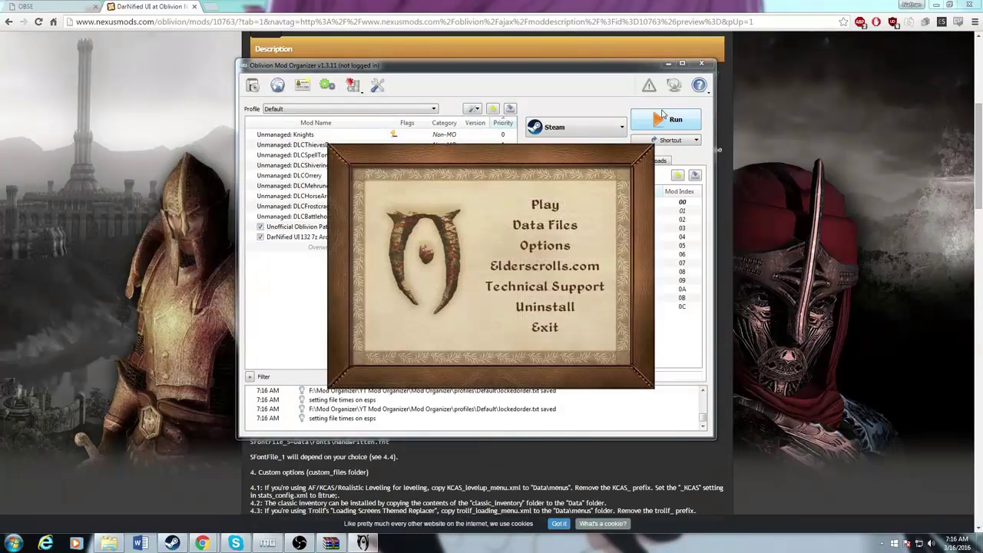
left_click(546, 198)
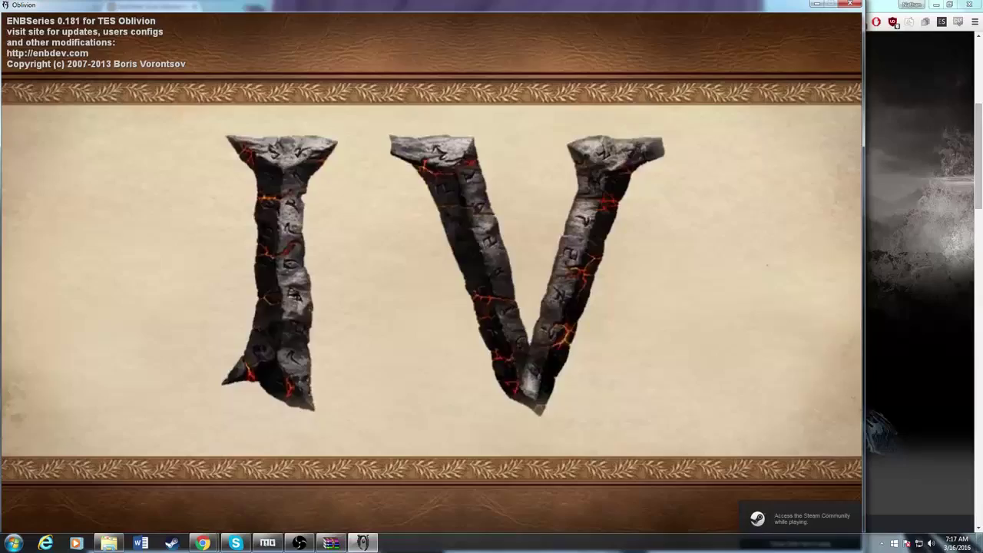
left_click(449, 332)
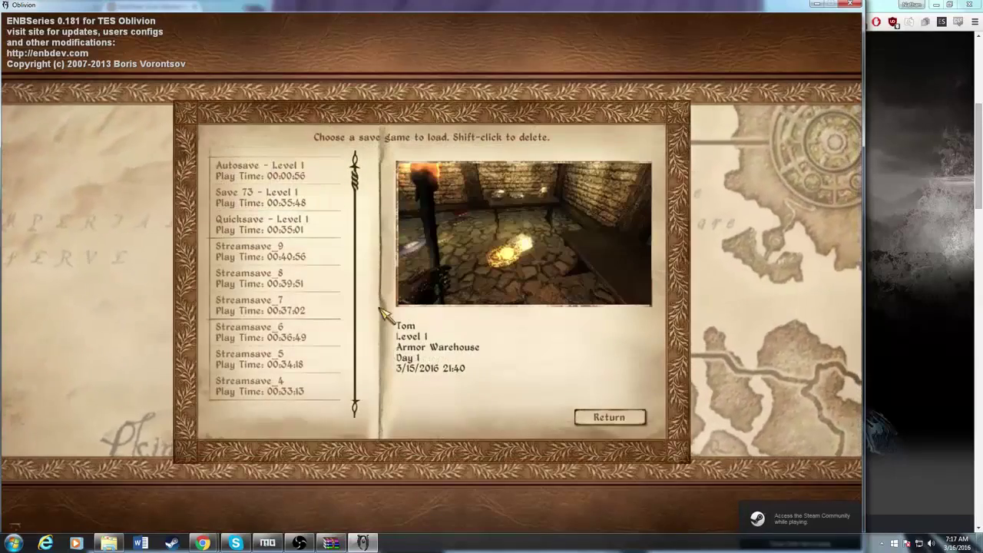
left_click(614, 419)
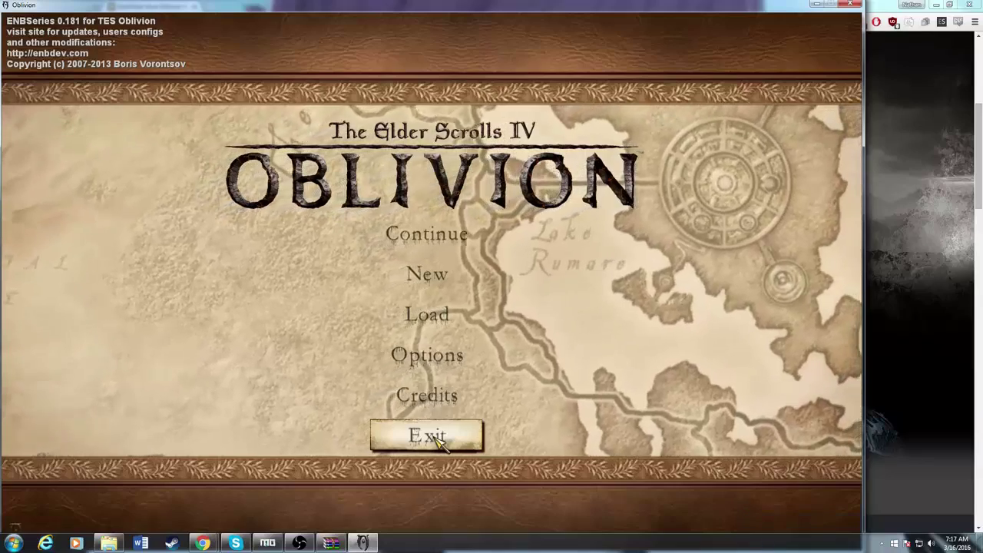
left_click(436, 437)
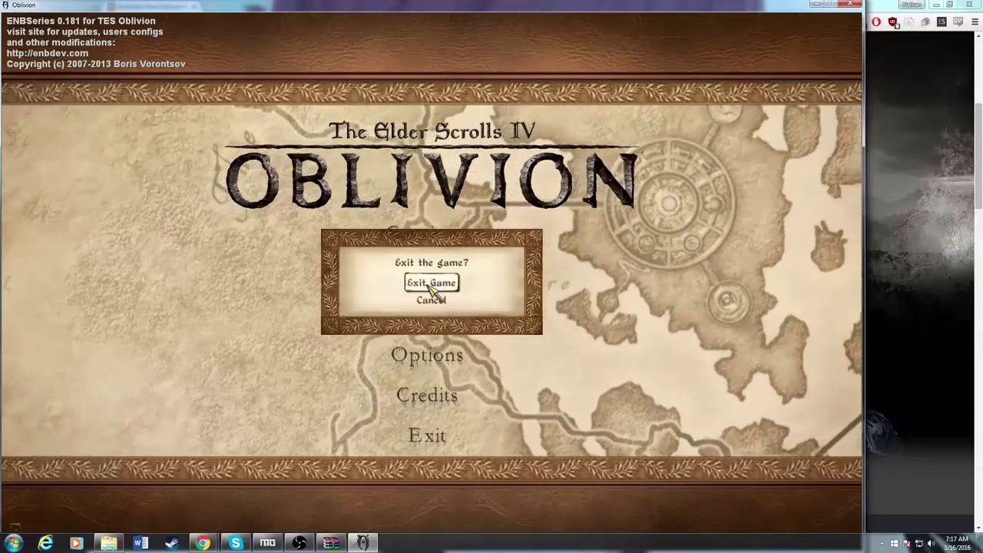
left_click(433, 282)
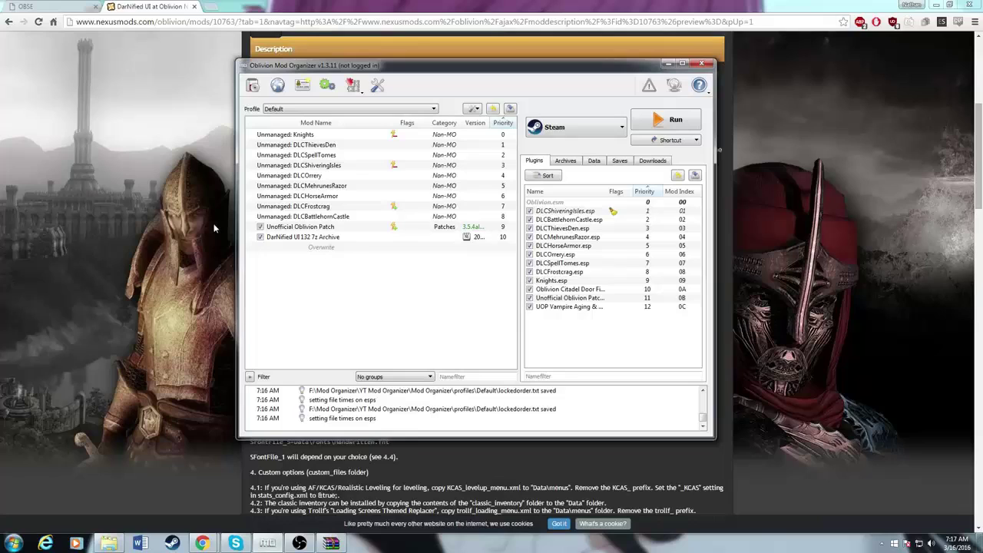